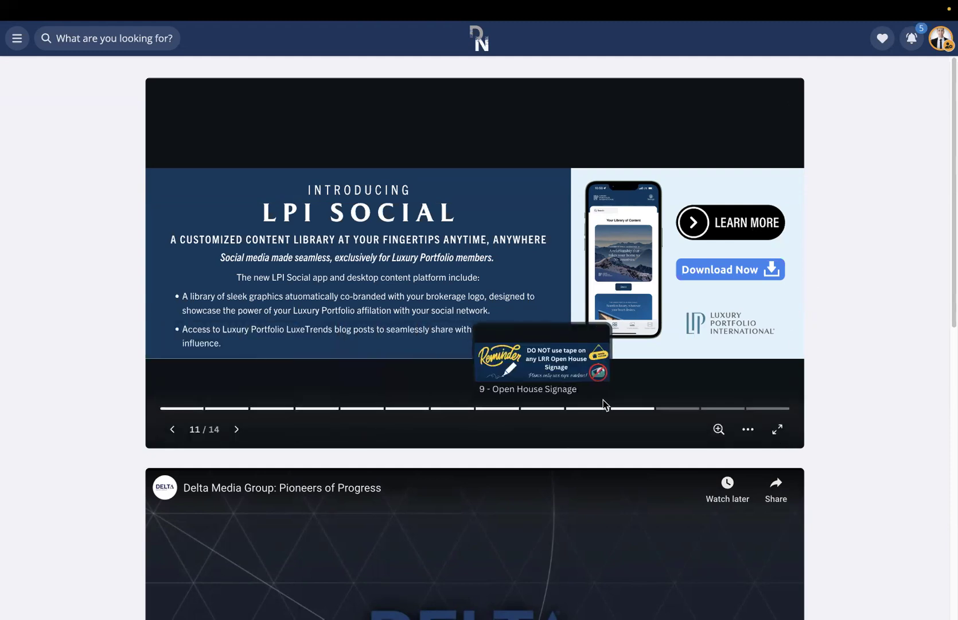
Step: Browse the announcement slideshow from page 1 through page 7
{"action": "left_click", "coordinate": [191, 409]}
{"action": "left_click", "coordinate": [235, 409]}
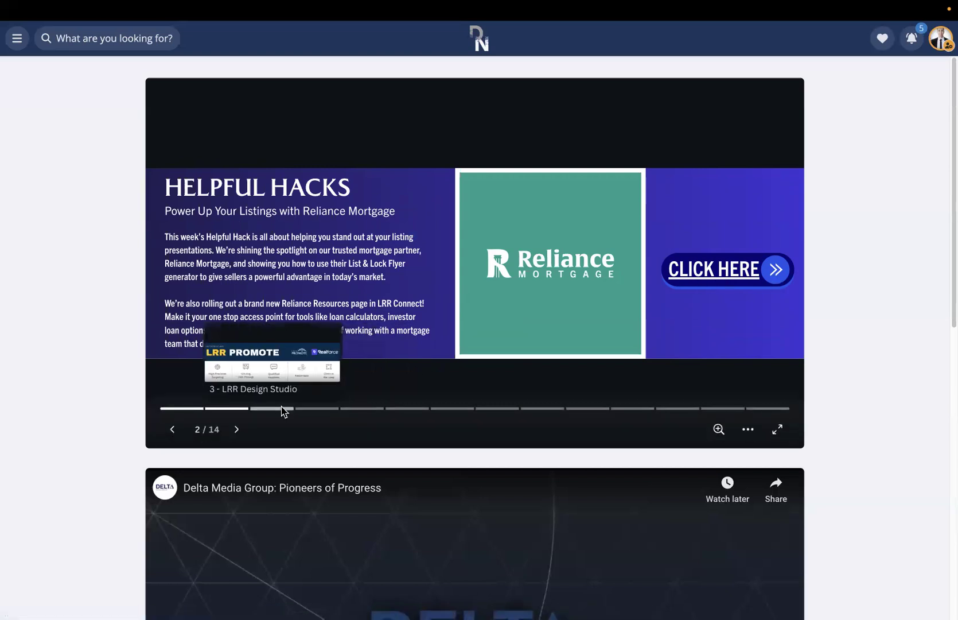
{"action": "left_click", "coordinate": [281, 409]}
{"action": "left_click", "coordinate": [318, 409]}
{"action": "left_click", "coordinate": [354, 408]}
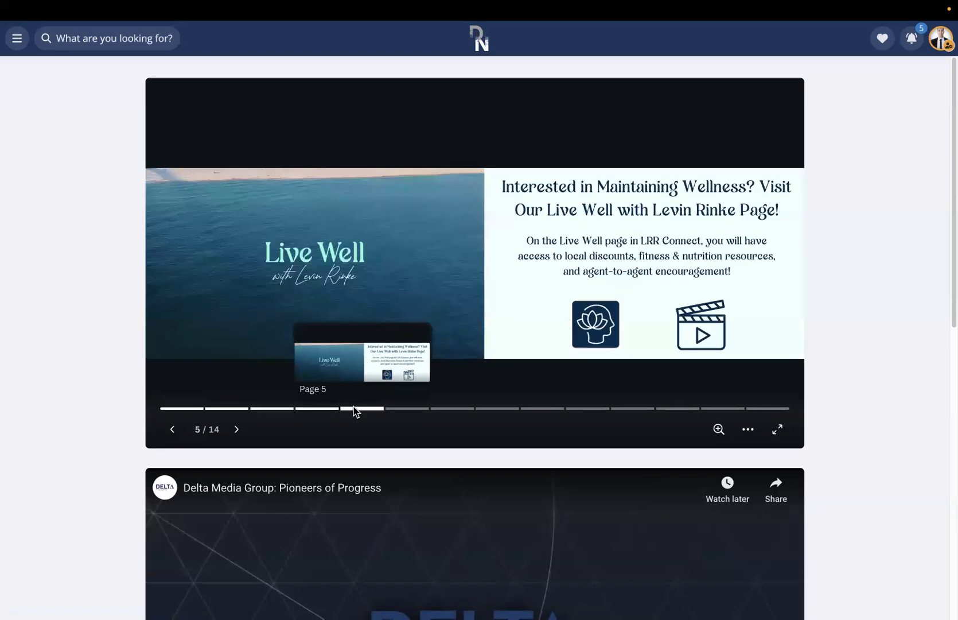
{"action": "left_click", "coordinate": [413, 408]}
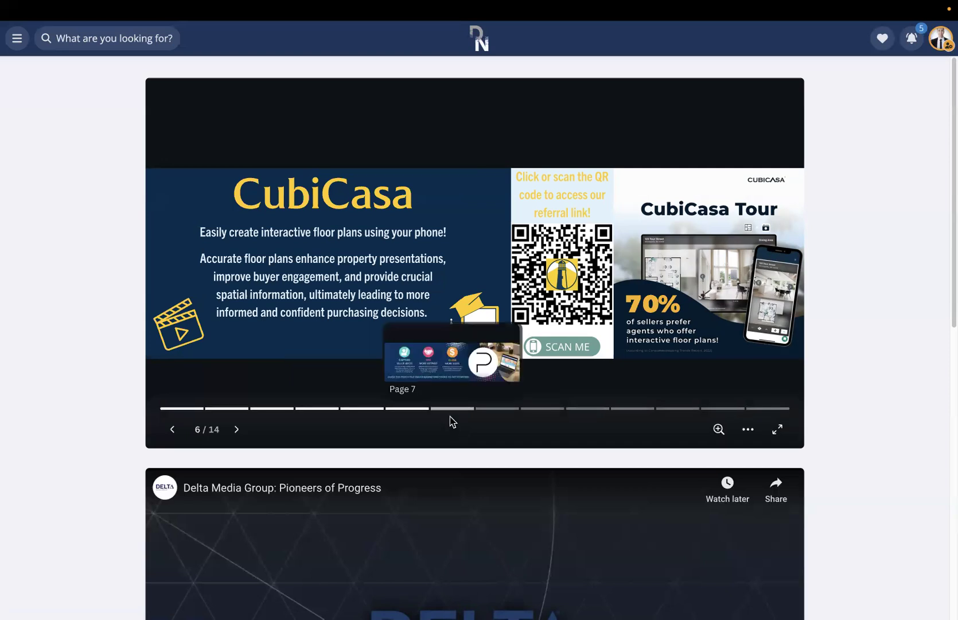
{"action": "left_click", "coordinate": [450, 409]}
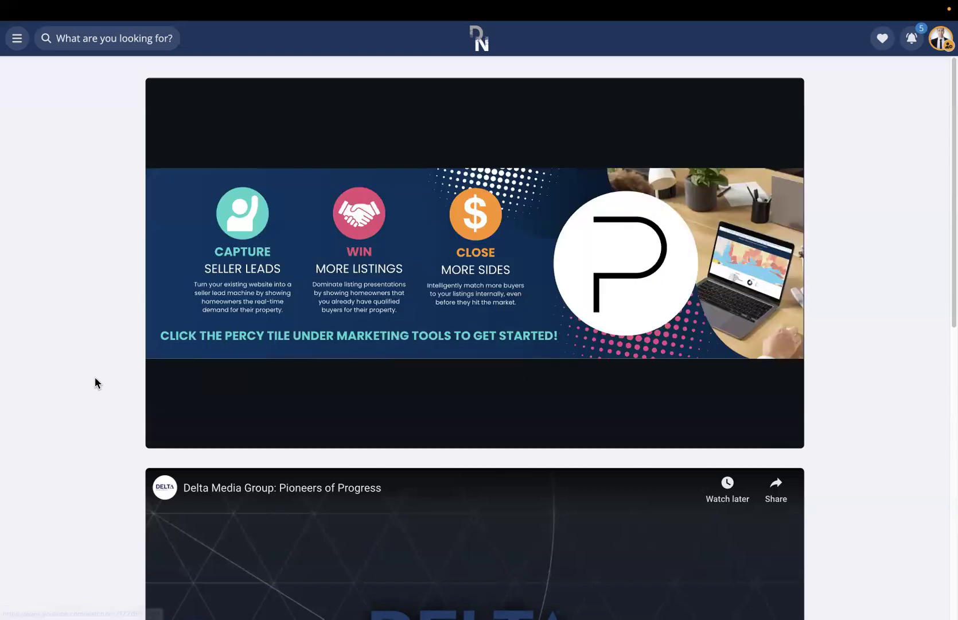
Step: Examine the custom widgets below the slideshow: the Delta Media Group video, the quote widget and the "We're Local. We're Global." referral banner
{"action": "scroll", "coordinate": [94, 378], "scroll_direction": "down", "scroll_amount": 4}
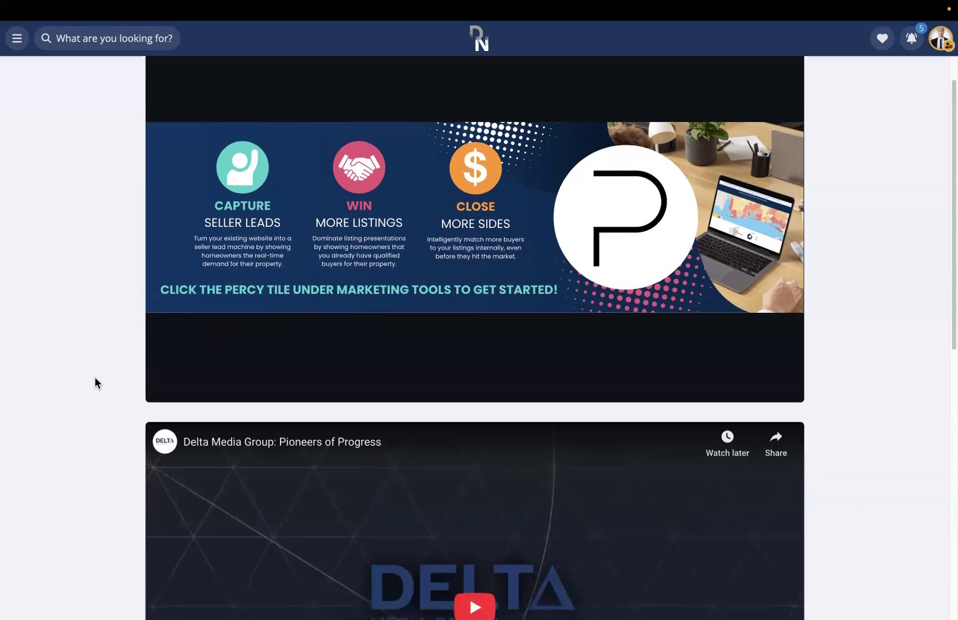
{"action": "scroll", "coordinate": [94, 378], "scroll_direction": "down", "scroll_amount": 1}
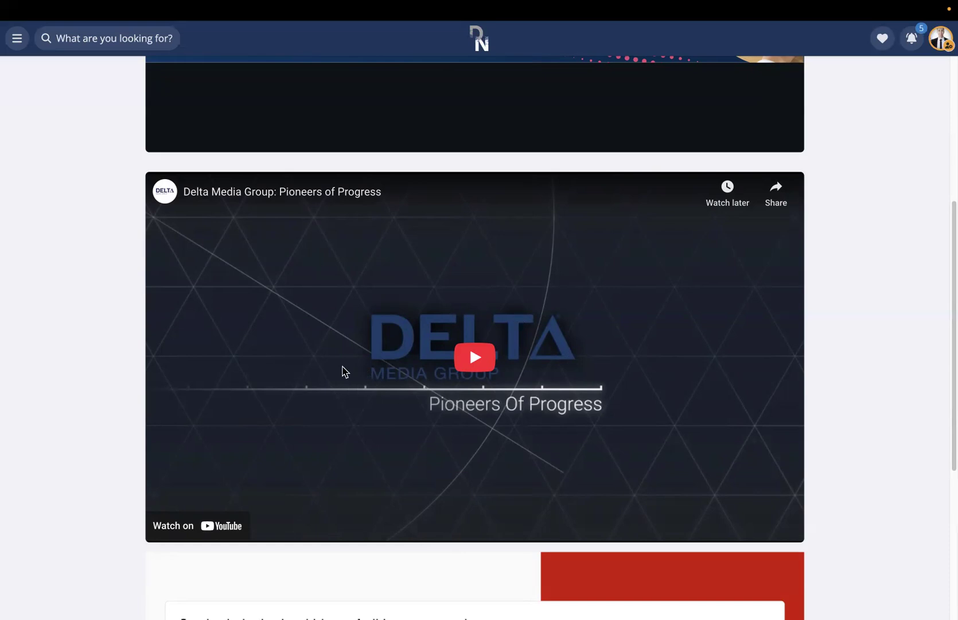
{"action": "scroll", "coordinate": [272, 380], "scroll_direction": "down", "scroll_amount": 1}
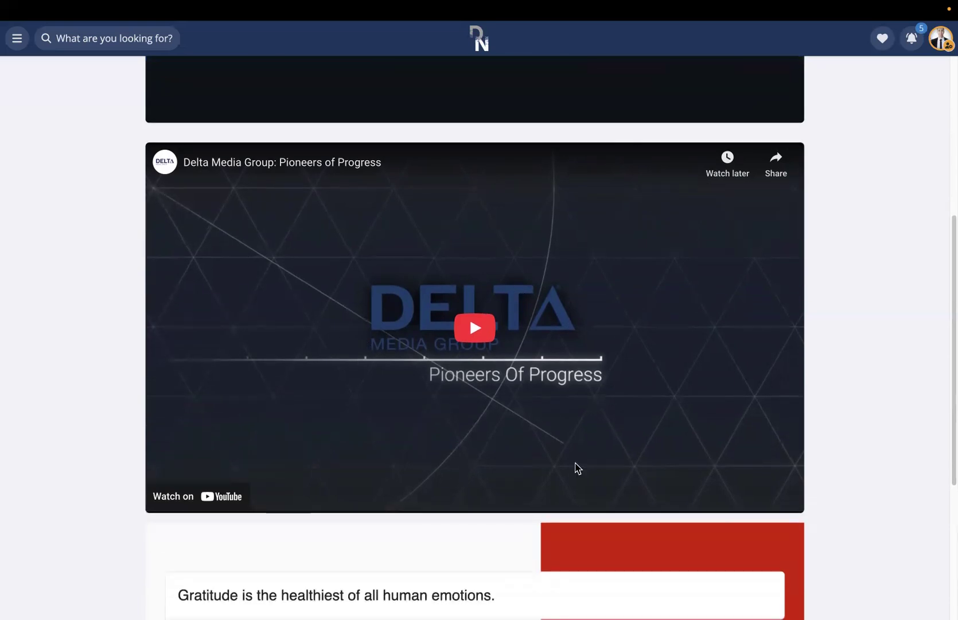
{"action": "scroll", "coordinate": [354, 484], "scroll_direction": "down", "scroll_amount": 5}
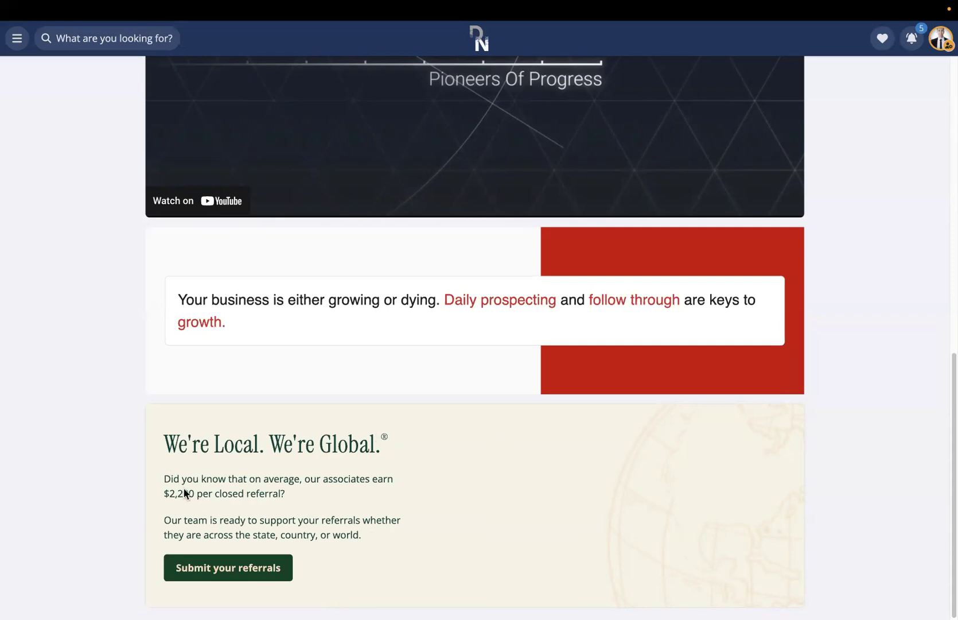
{"action": "left_click_drag", "start_coordinate": [303, 497], "coordinate": [160, 495]}
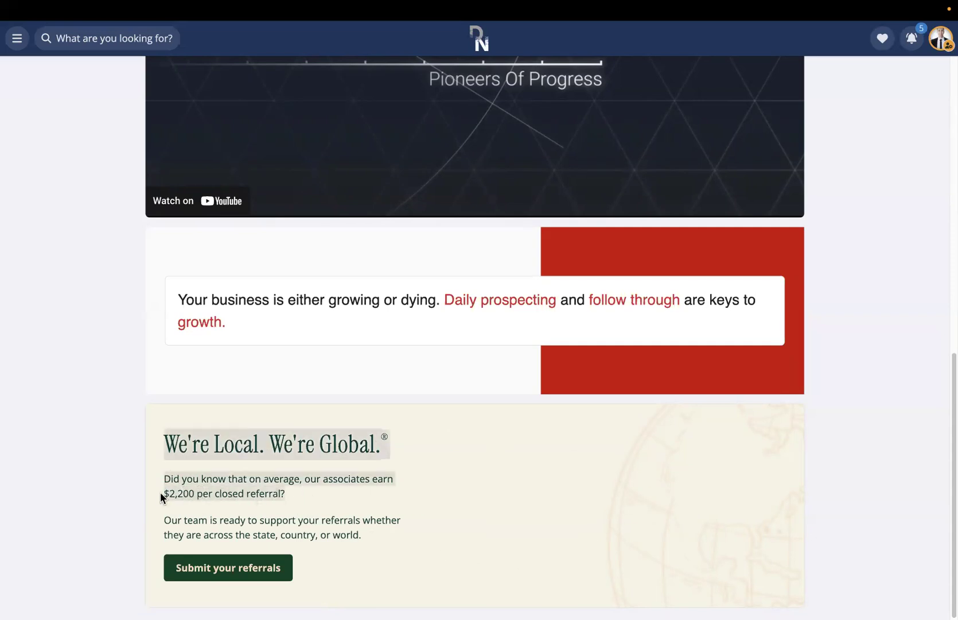
{"action": "left_click", "coordinate": [218, 495]}
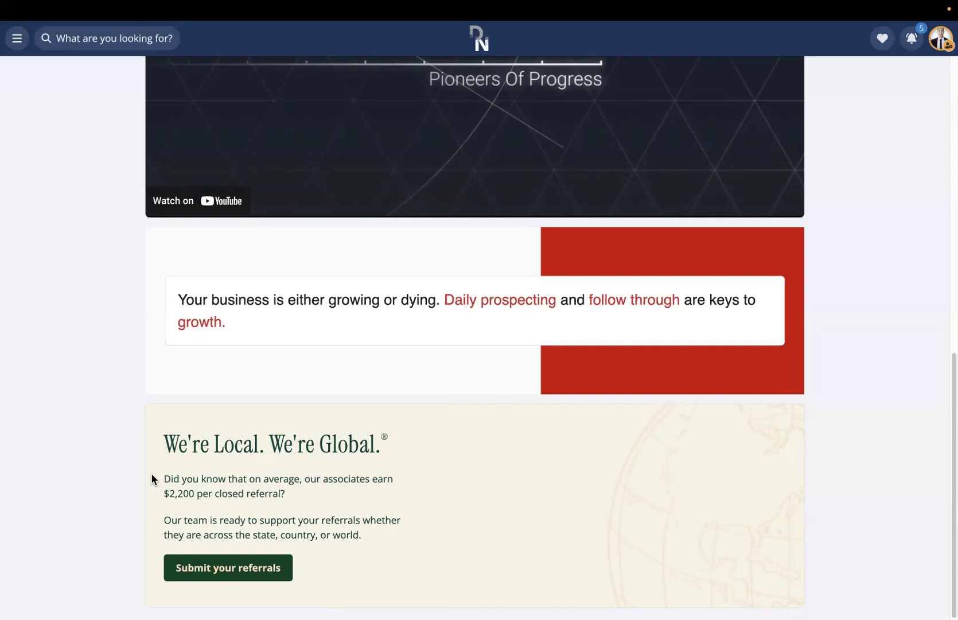
{"action": "scroll", "coordinate": [152, 473], "scroll_direction": "up", "scroll_amount": 5}
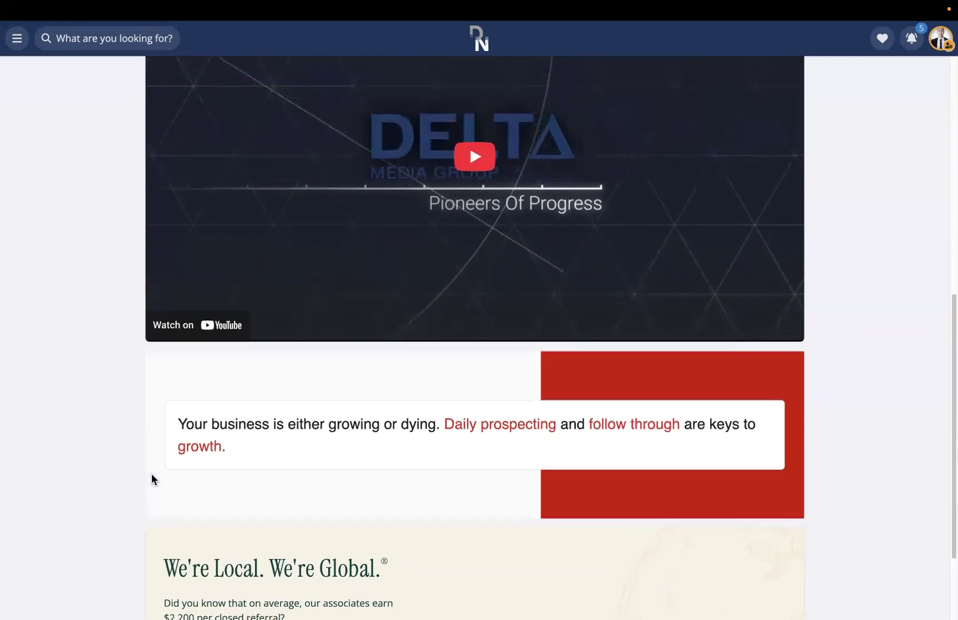
{"action": "scroll", "coordinate": [80, 268], "scroll_direction": "up", "scroll_amount": 5}
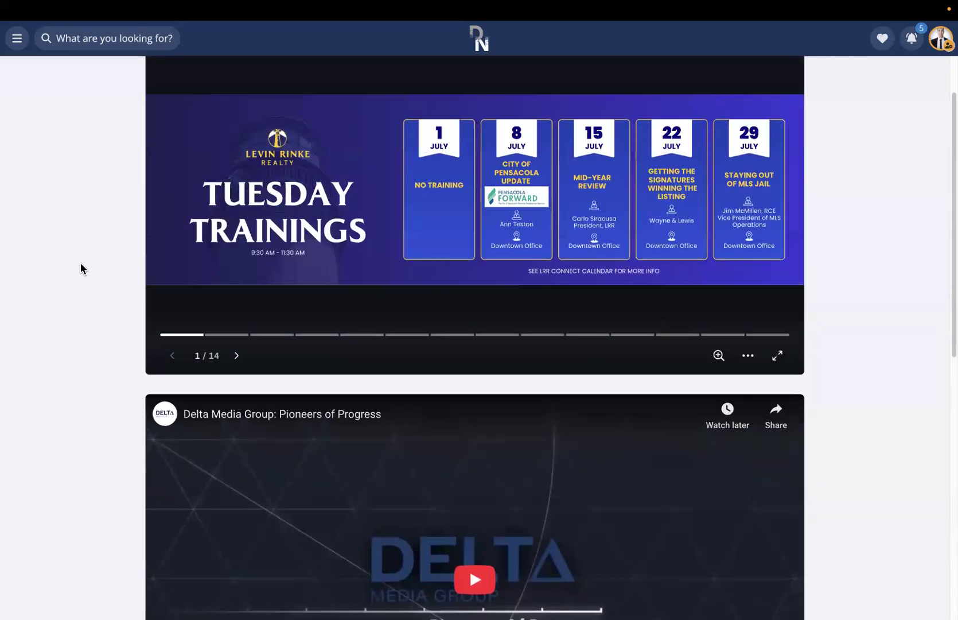
Step: Search the platform for "NAVIGATION" and open the Navigation and Access page
{"action": "left_click", "coordinate": [15, 41]}
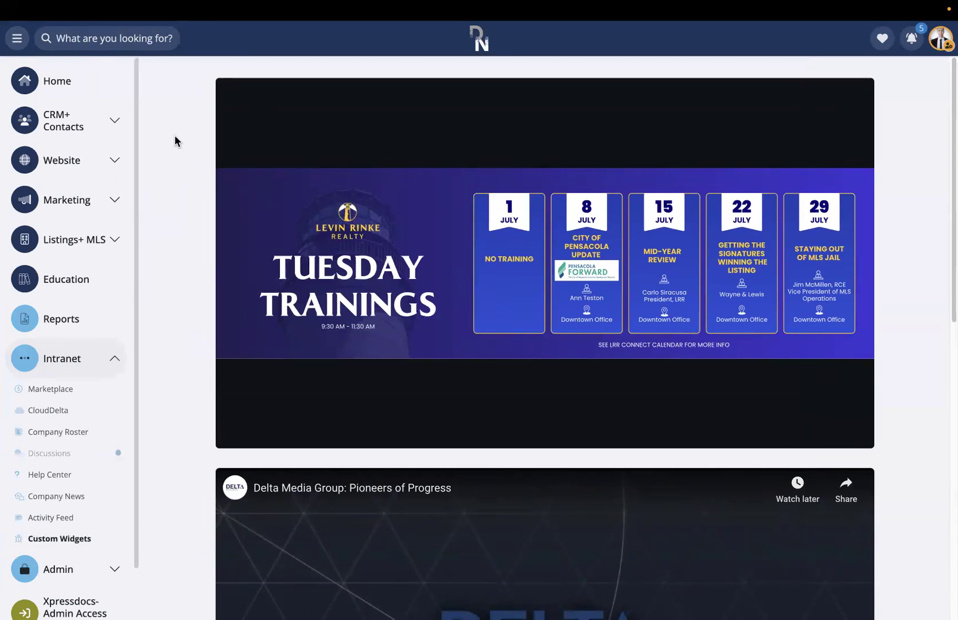
{"action": "left_click", "coordinate": [130, 42]}
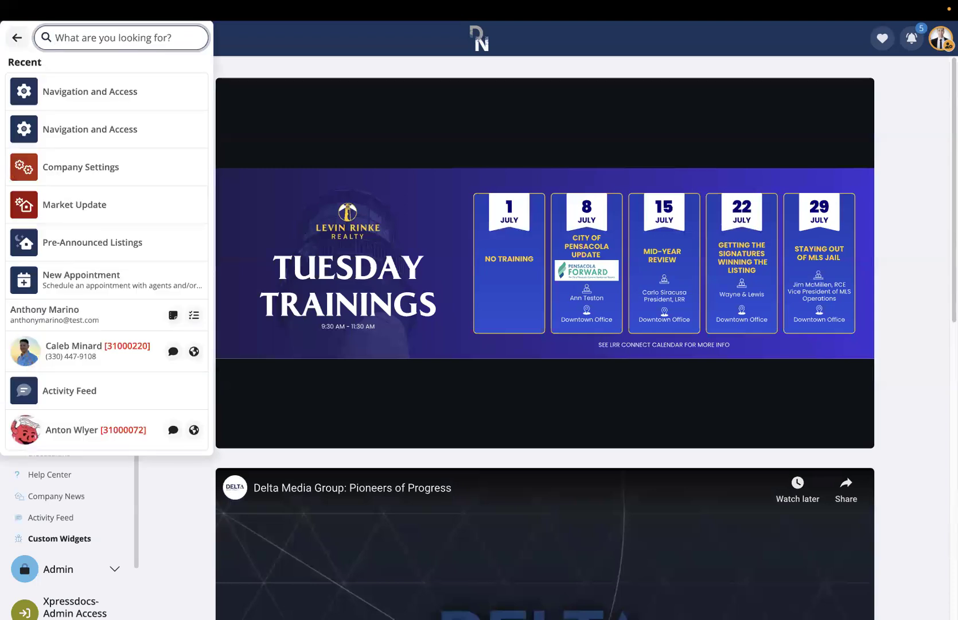
{"action": "type", "text": "NAVIGATION"}
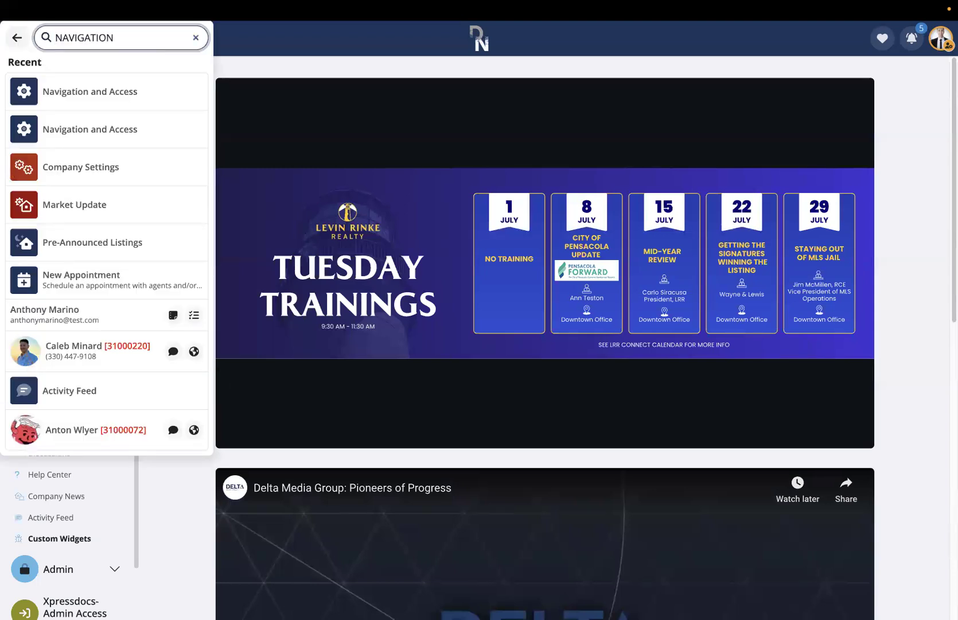
{"action": "left_click", "coordinate": [116, 152]}
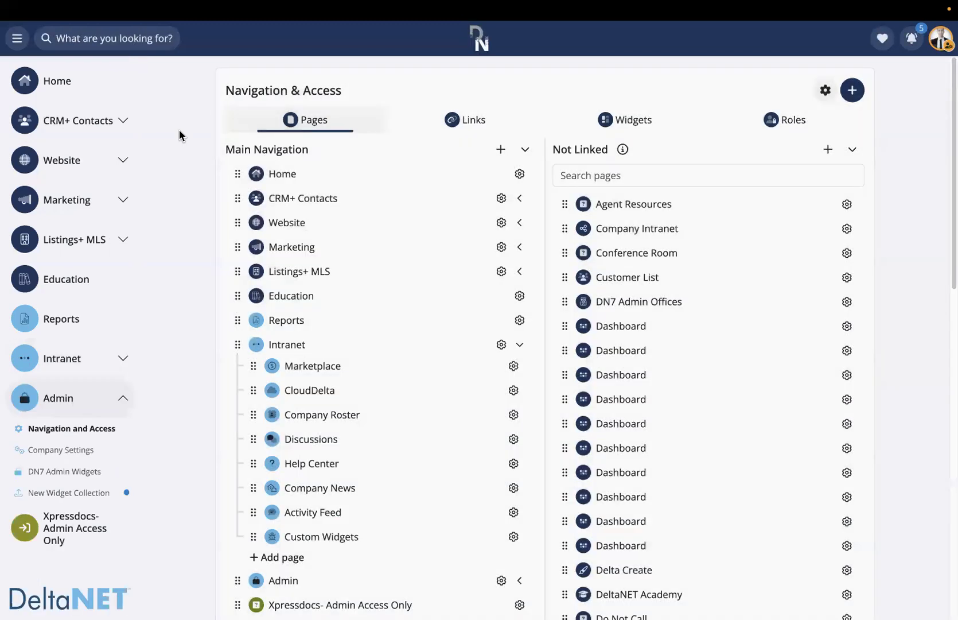
Step: Start a new custom widget from the Widgets section of Navigation & Access
{"action": "left_click", "coordinate": [648, 122]}
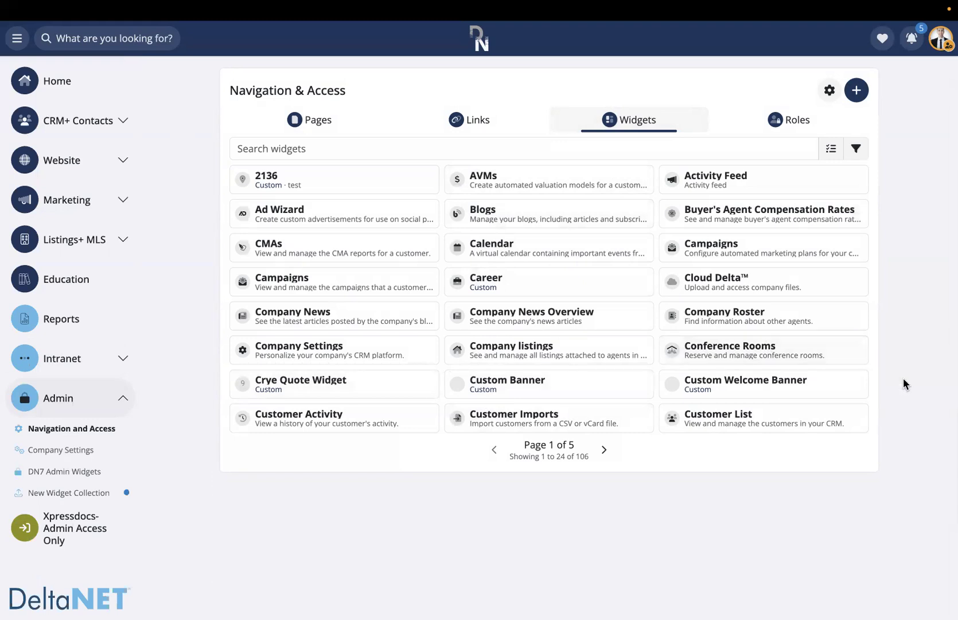
{"action": "left_click", "coordinate": [856, 91]}
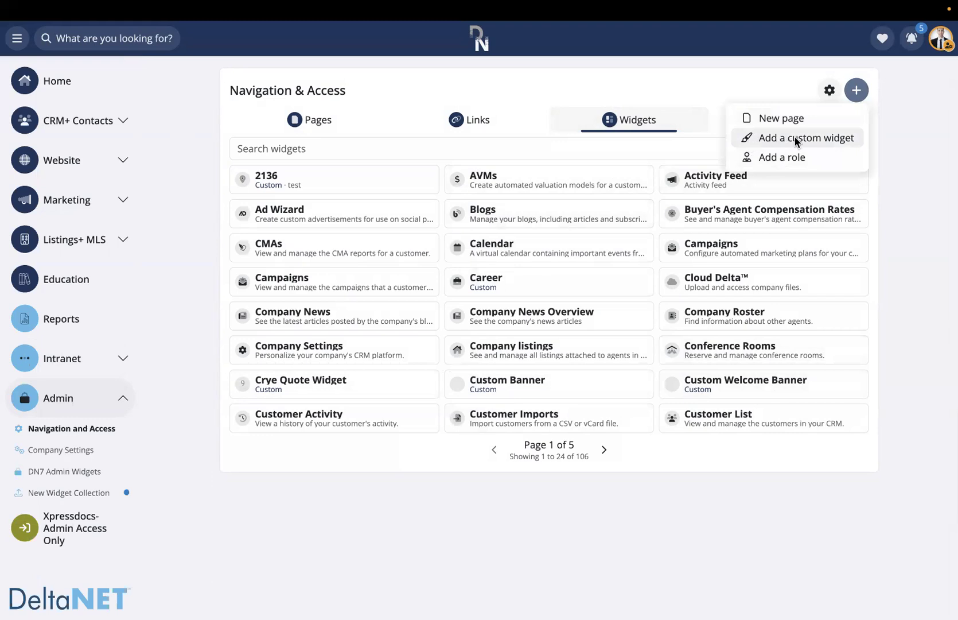
{"action": "left_click", "coordinate": [813, 137]}
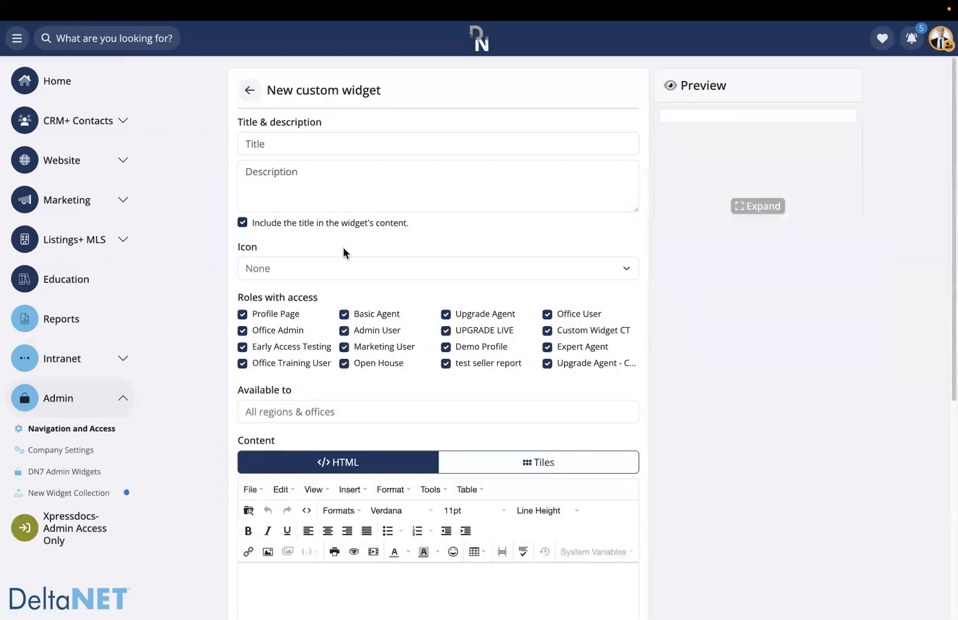
Step: Title the new widget "Custom Widget Test" and give it the description "Description"
{"action": "left_click", "coordinate": [283, 146]}
{"action": "type", "text": "Custom Widget Test"}
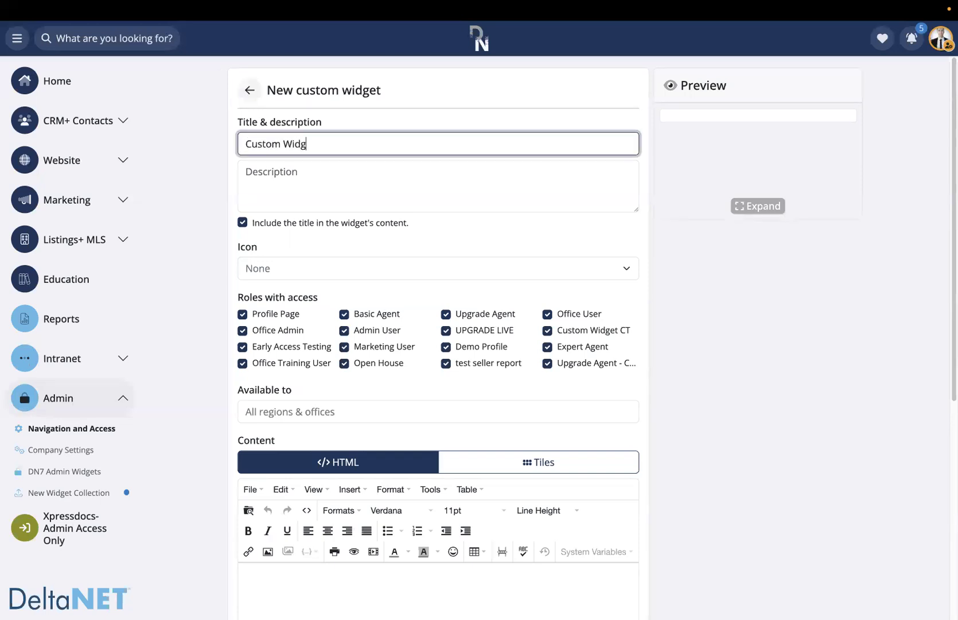
{"action": "left_click", "coordinate": [293, 188]}
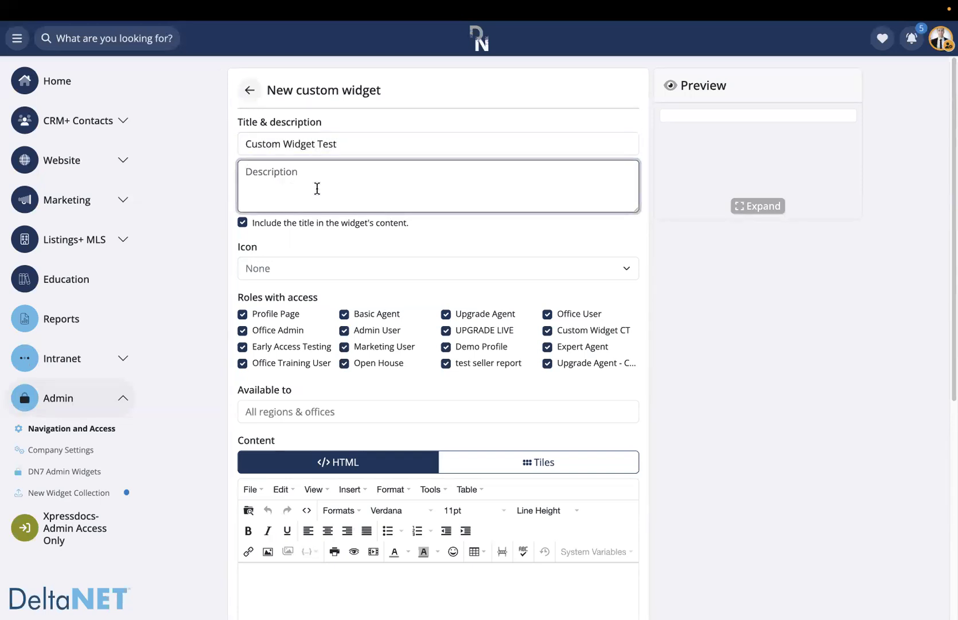
{"action": "type", "text": "dES"}
{"action": "key", "text": "BackSpace"}
{"action": "key", "text": "BackSpace"}
{"action": "key", "text": "BackSpace"}
{"action": "type", "text": "Description"}
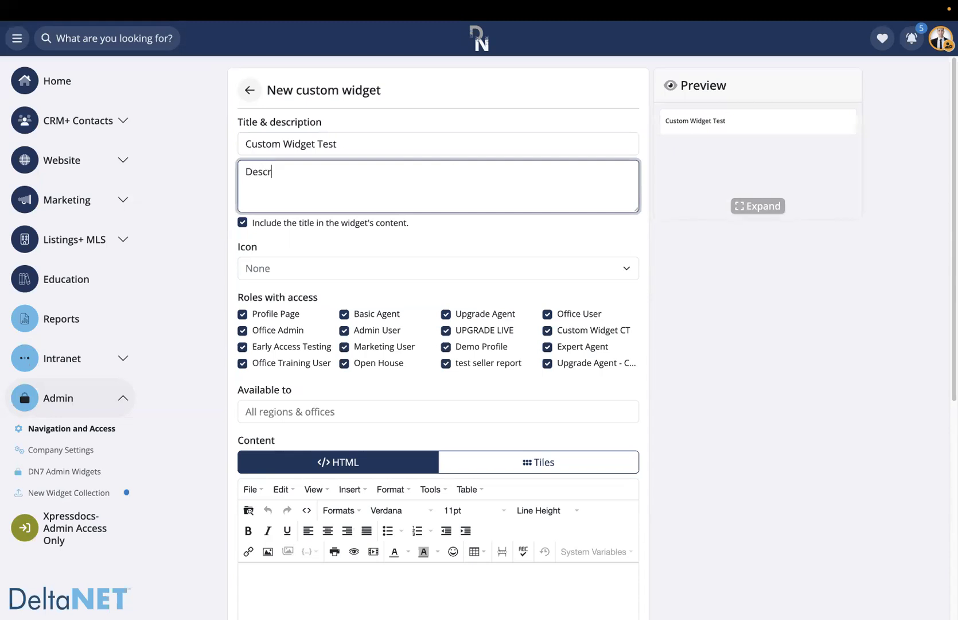
{"action": "left_click", "coordinate": [675, 127]}
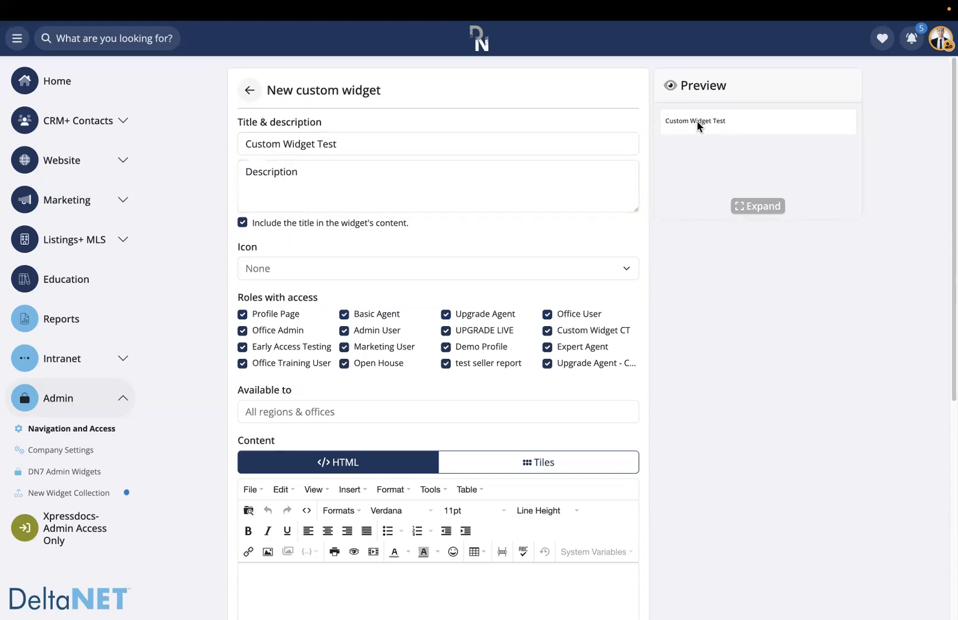
Step: Paste the HTML source code of the "We're Local. We're Global." referral banner into the widget's content and apply it
{"action": "scroll", "coordinate": [330, 455], "scroll_direction": "down", "scroll_amount": 1}
{"action": "scroll", "coordinate": [329, 457], "scroll_direction": "down", "scroll_amount": 2}
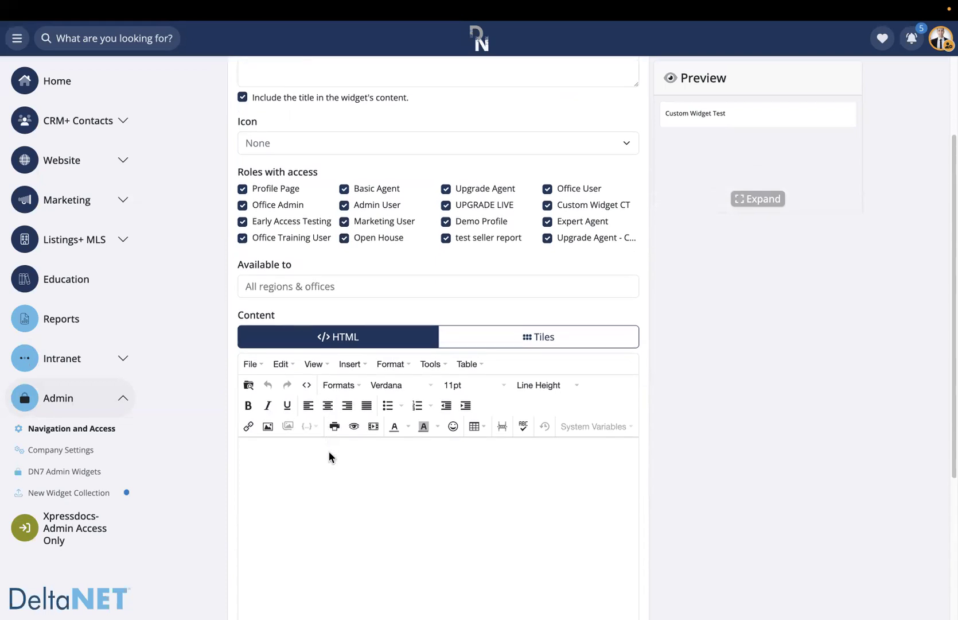
{"action": "left_click", "coordinate": [329, 455]}
{"action": "left_click", "coordinate": [306, 359]}
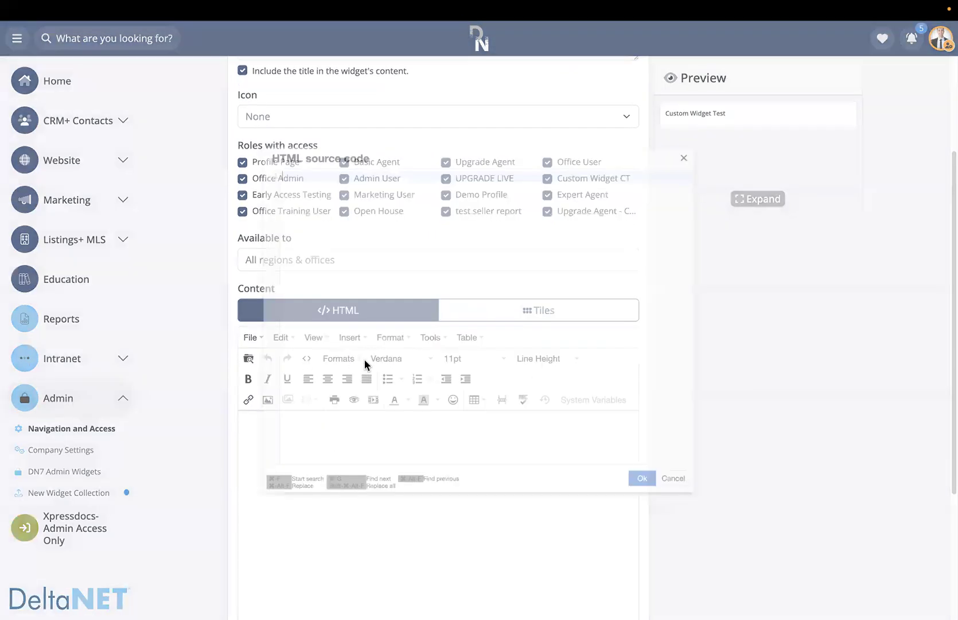
{"action": "type", "text": "<!-- Load Instrument Serif from Google Fonts --> <style>   @import url('https://fonts.googleapis.com/css2?family=Instrument+Serif:ital@0;1&display=swap'); </style> <div class=\"image-container\" style=\"position: relative; width: 1200px; height: 333px; background: url('/shared/fs/2172/company/1.png') no-repeat center; background-size: cover;\">   <div class=\"content\" style=\"position: absolute; top: 50%; left: 30px; transform: translateY(-50%); text-align: left; color: #044439; max-width: 400px;\"><!-- Visually heavier headline using Instrument Serif -->     <div class=\"headline\" style=\"font-family: 'Instrument Serif', Georgia, serif; font-size: 40px; font-weight: 400; line-height: 1.2; letter-spacing: 0.6px; margin: 0 0 20px;\">We're Local. We're Global.<sup style=\"font-size: 14px; vertical-align: super;\">&reg;</sup></div>     <div class=\"subtext\" style=\"font-size: 16px; margin: 10px 0 20px;\">Did you know that on average, Keyes associates earn $2,200 per closed referral?</div>     <div class=\"cta\" style=\"font-size: 16px; margin-bottom: 20px;\">Our team is ready to support your referrals whether they are across the state, country, or world.</div>     <a href=\"https://www.erelocation.net/2.0.0.0/b2breferral5/referral.aspx?brokerid=737&amp;brokerunid=927f97cd&amp;t=0&amp;tpid=\" target=\"_blank\" rel=\"noopener noreferrer\" class=\"cta-button\" style=\"display: inline-block; background-color: #004225; color: #f3d8be; padding: 10px 20px; text-decoration: none; font-weight: bold; border-radius: 5px; transition: background-color 0.3s;\">Submit your referrals </a></div> </div>"}
{"action": "left_click", "coordinate": [662, 498]}
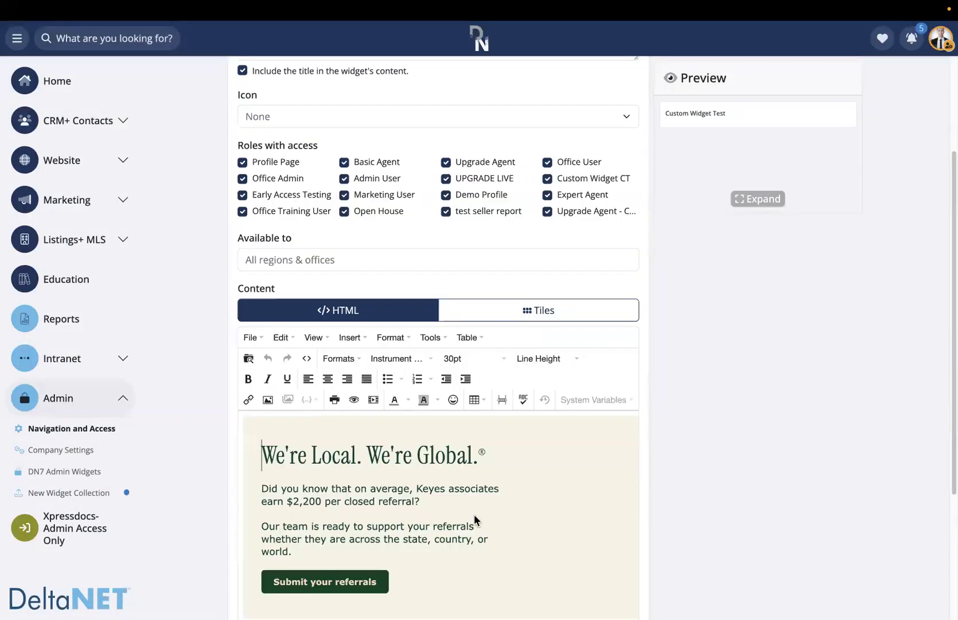
Step: Replace "Keyes" with "our" in the banner's sentence about average associate earnings
{"action": "scroll", "coordinate": [451, 509], "scroll_direction": "down", "scroll_amount": 1}
{"action": "double_click", "coordinate": [436, 436]}
{"action": "type", "text": "BR"}
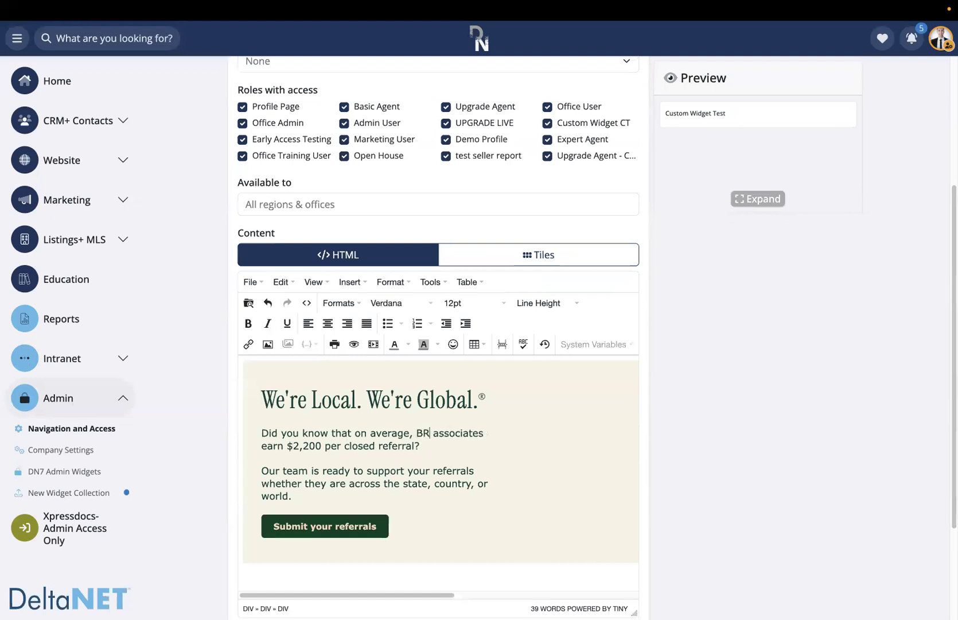
{"action": "key", "text": "BackSpace"}
{"action": "key", "text": "BackSpace"}
{"action": "type", "text": "our"}
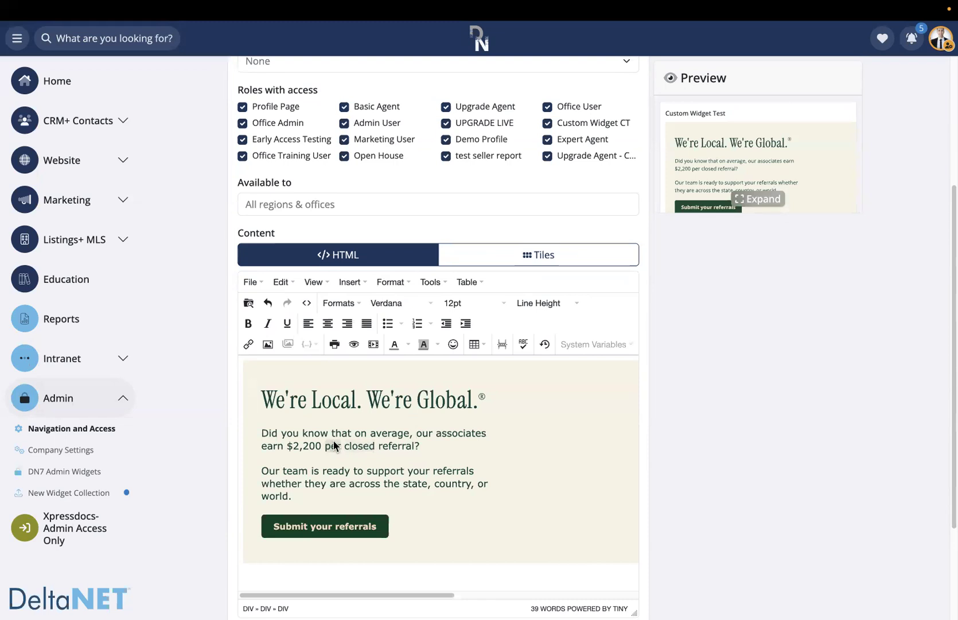
{"action": "left_click", "coordinate": [351, 433]}
Step: Turn off the padding around the widget's content and exclude the title from the content
{"action": "scroll", "coordinate": [350, 431], "scroll_direction": "up", "scroll_amount": 2}
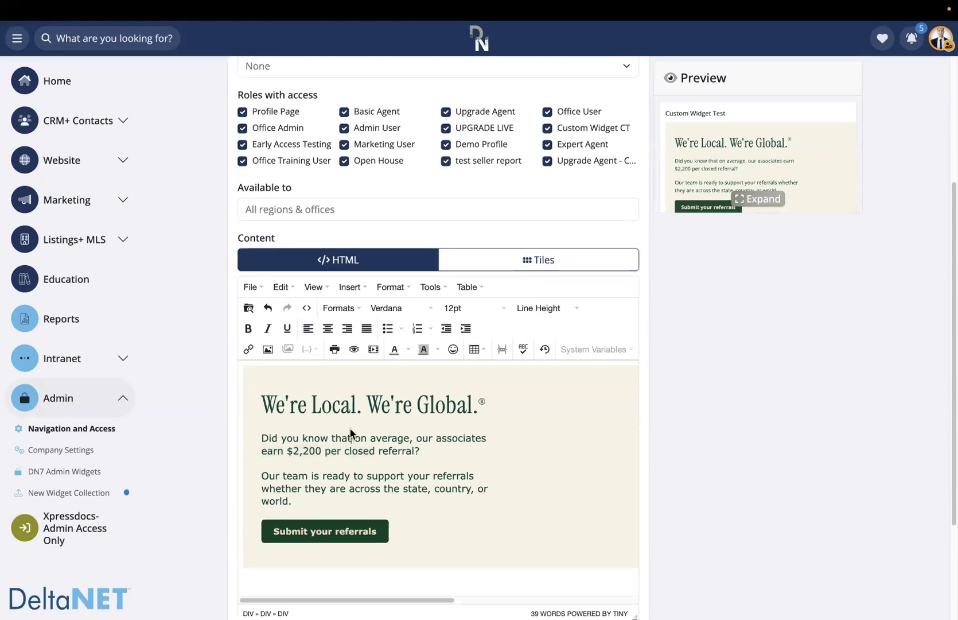
{"action": "scroll", "coordinate": [771, 300], "scroll_direction": "down", "scroll_amount": 5}
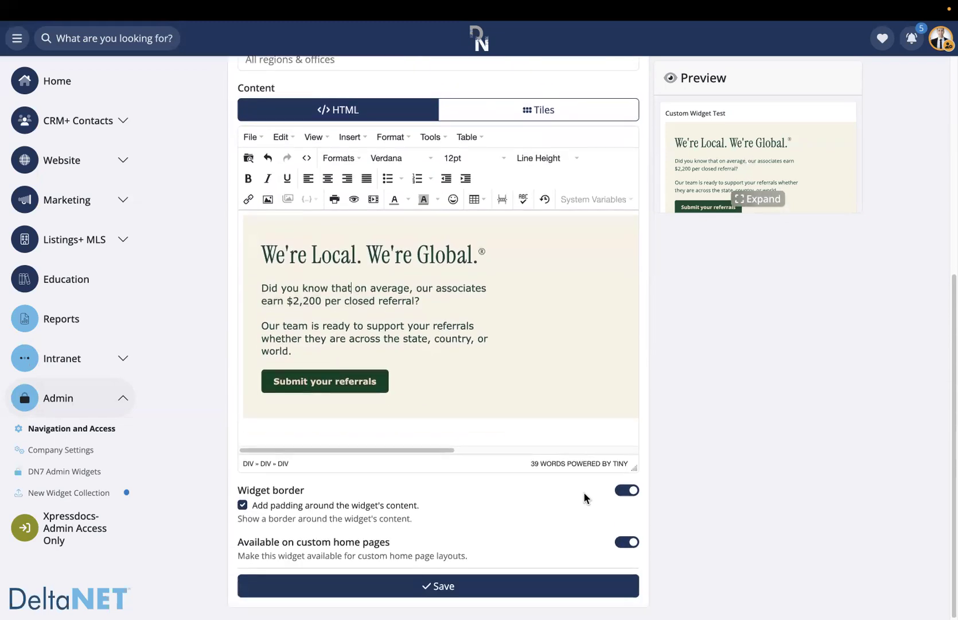
{"action": "left_click", "coordinate": [243, 505]}
{"action": "scroll", "coordinate": [685, 282], "scroll_direction": "up", "scroll_amount": 9}
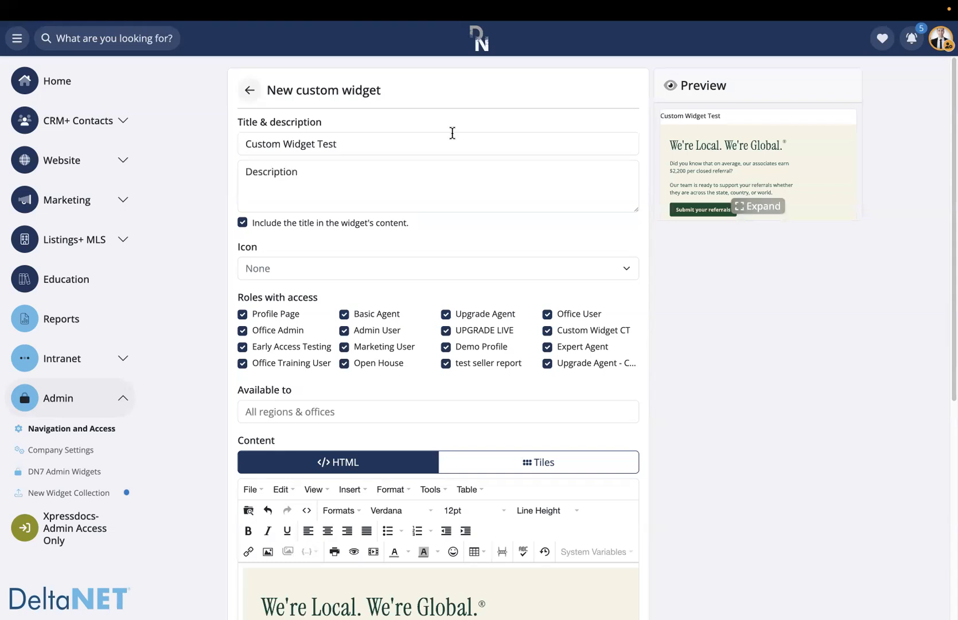
{"action": "left_click", "coordinate": [242, 222]}
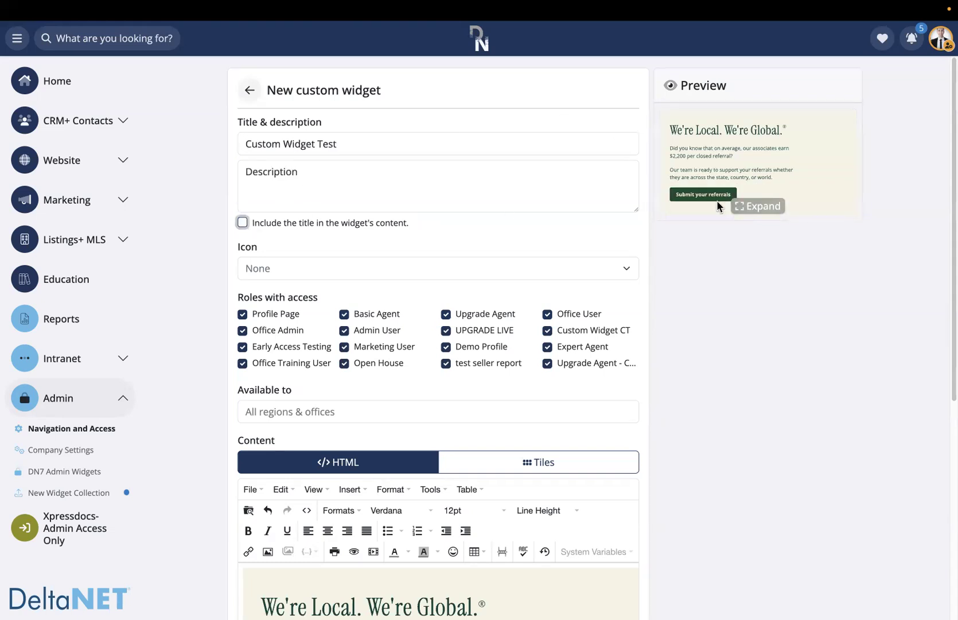
Step: Check which regions and offices the widget can be made available to, without selecting any
{"action": "scroll", "coordinate": [639, 334], "scroll_direction": "down", "scroll_amount": 1}
{"action": "scroll", "coordinate": [640, 331], "scroll_direction": "down", "scroll_amount": 2}
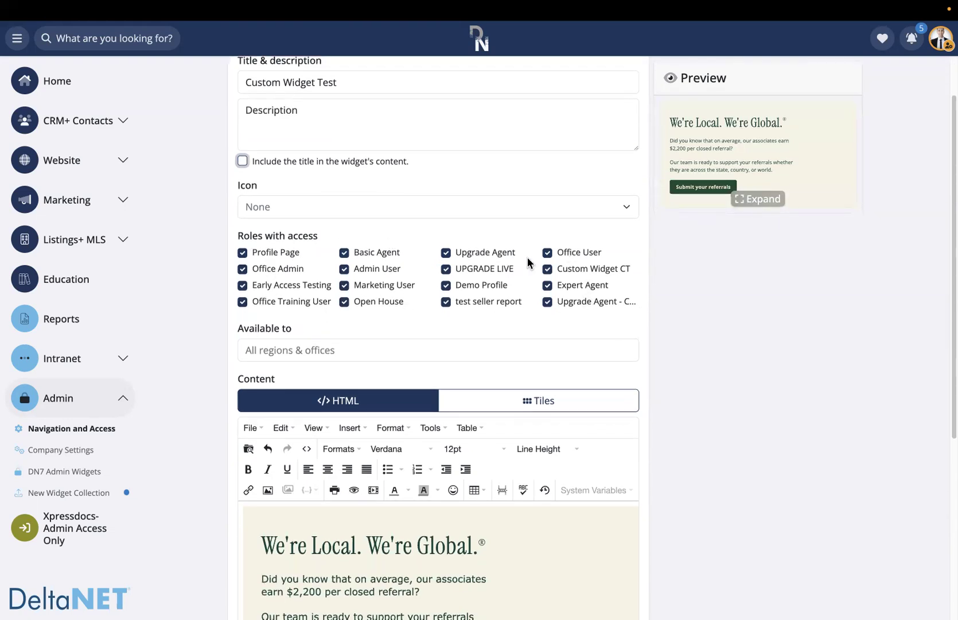
{"action": "left_click", "coordinate": [333, 347]}
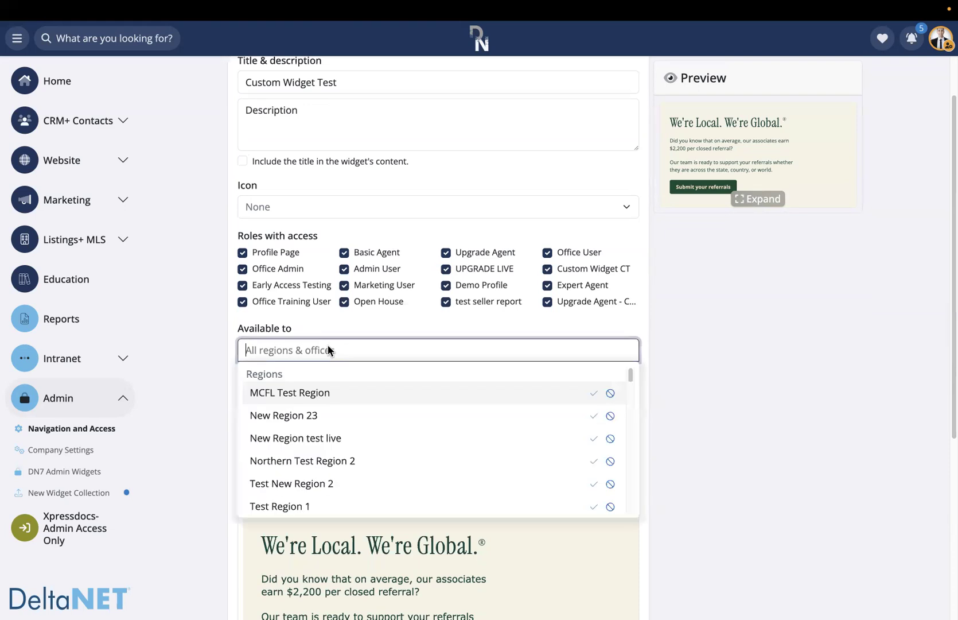
{"action": "left_click", "coordinate": [327, 332]}
{"action": "scroll", "coordinate": [278, 302], "scroll_direction": "down", "scroll_amount": 5}
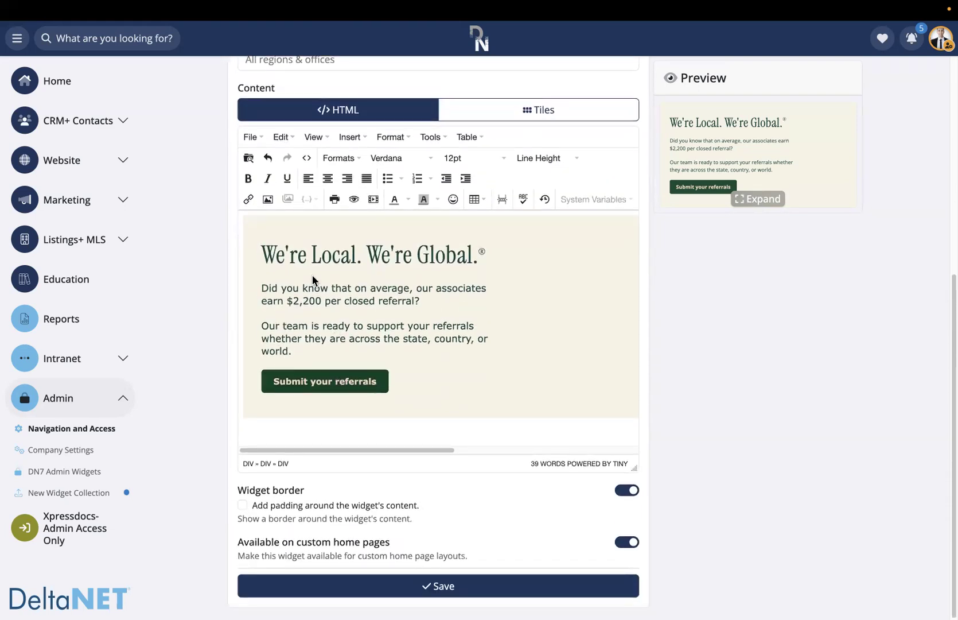
Step: Replace the whole referral banner in the new widget's content with the words "Custom Text"
{"action": "left_click", "coordinate": [323, 258]}
{"action": "scroll", "coordinate": [317, 280], "scroll_direction": "up", "scroll_amount": 1}
{"action": "key", "text": "super+a"}
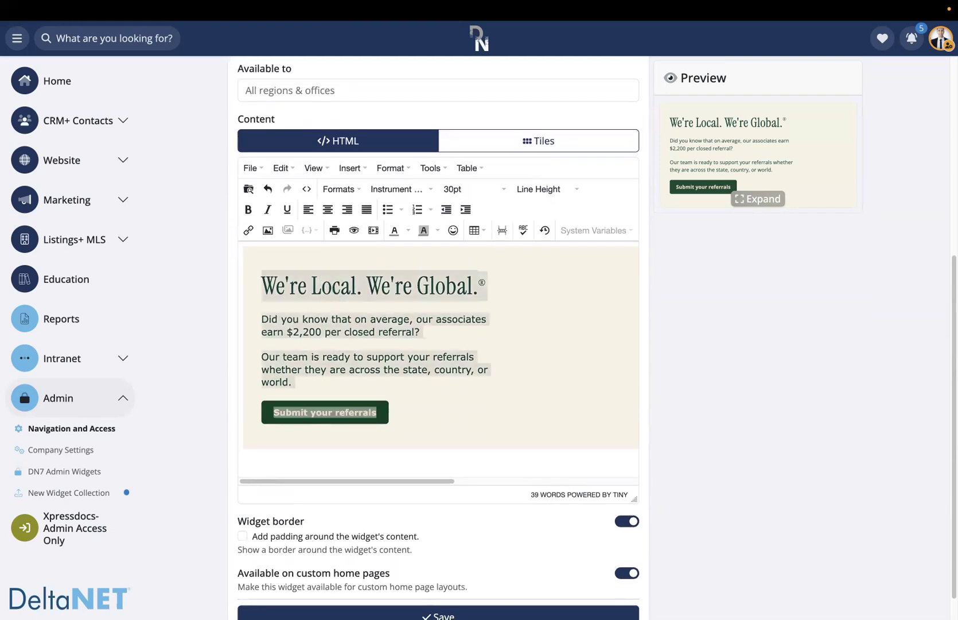
{"action": "key", "text": "BackSpace"}
{"action": "type", "text": "Custom Text"}
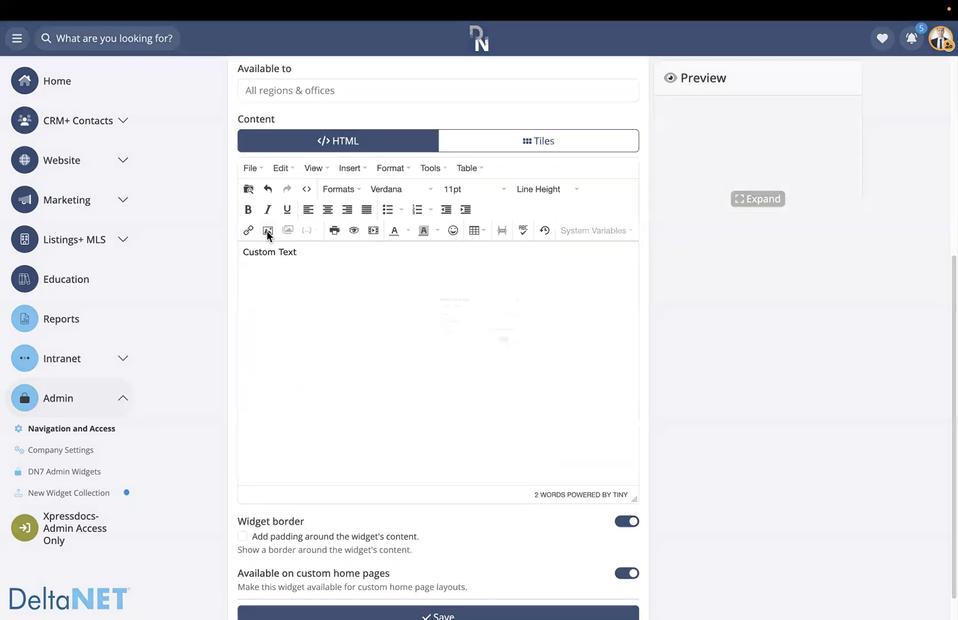
Step: Check the image insertion options and the HTML source code of the custom text without changing anything
{"action": "left_click", "coordinate": [268, 230]}
{"action": "left_click", "coordinate": [605, 252]}
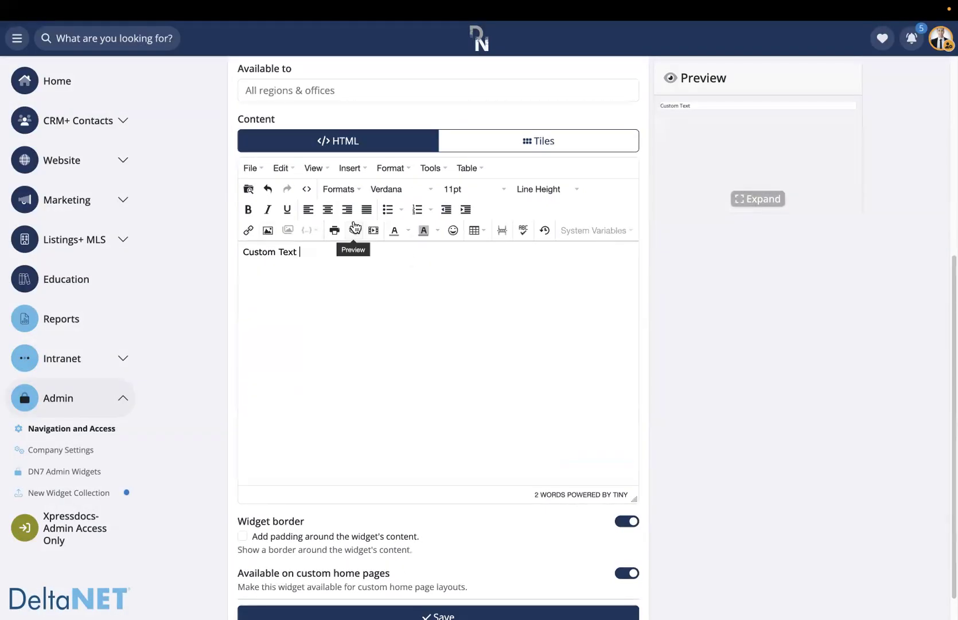
{"action": "left_click", "coordinate": [308, 190]}
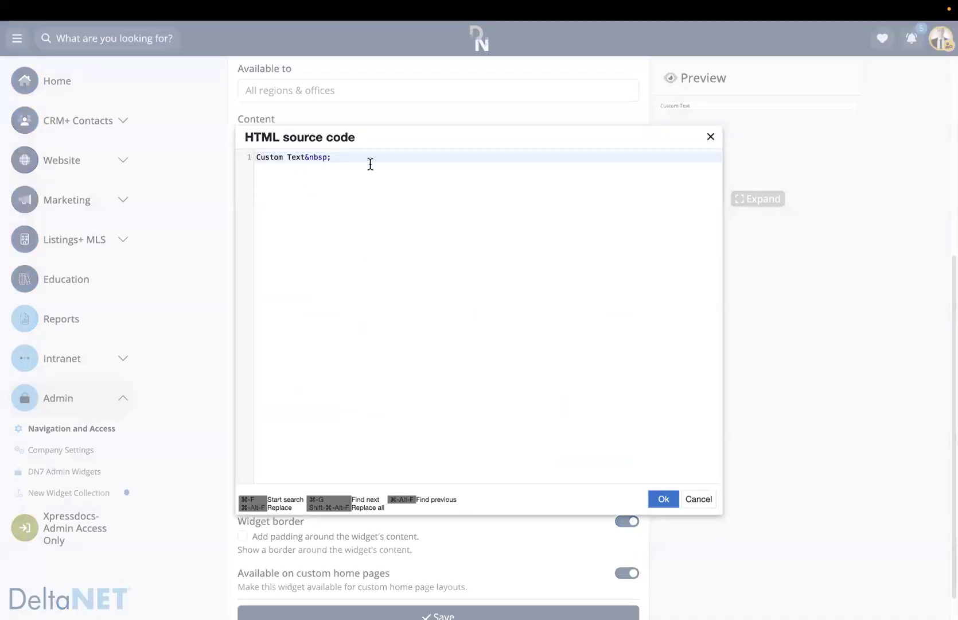
{"action": "left_click", "coordinate": [711, 137]}
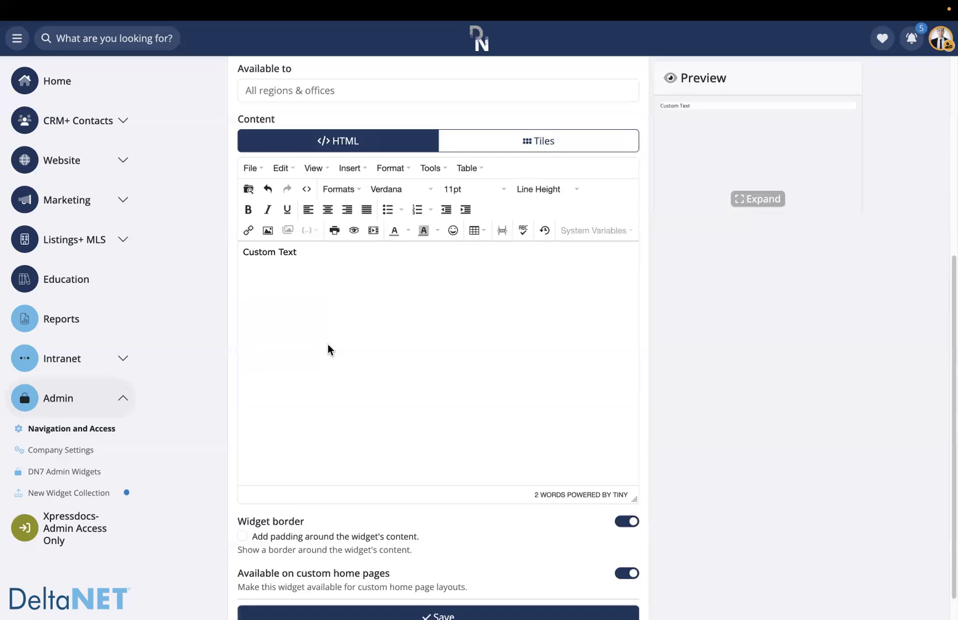
{"action": "scroll", "coordinate": [327, 348], "scroll_direction": "up", "scroll_amount": 3}
{"action": "scroll", "coordinate": [327, 347], "scroll_direction": "down", "scroll_amount": 4}
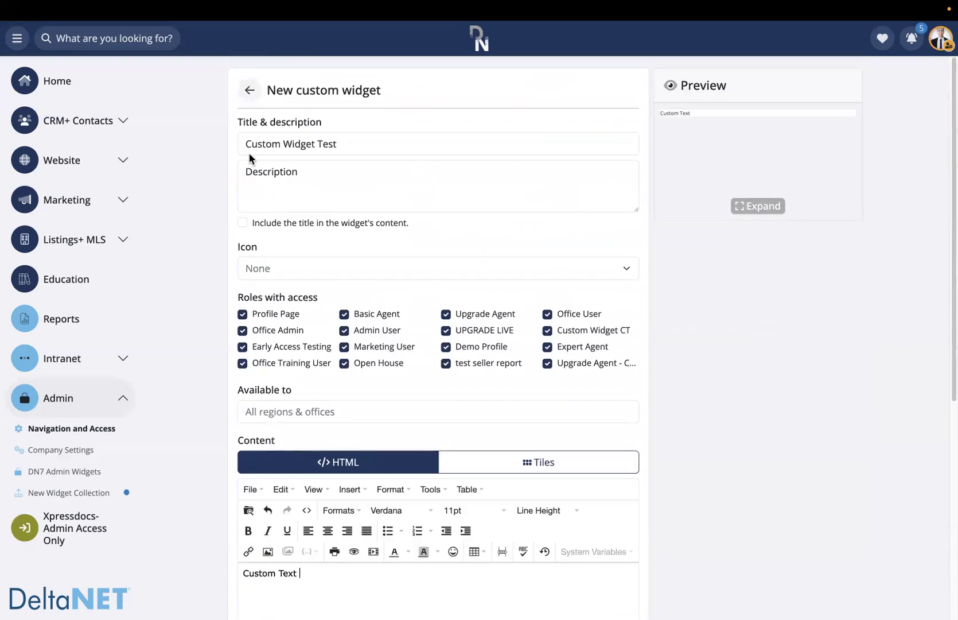
Step: Leave the new widget without saving, then find the existing Iframe widget by searching for "iframe" and open it
{"action": "left_click", "coordinate": [251, 90]}
{"action": "left_click", "coordinate": [426, 148]}
{"action": "type", "text": "iframe"}
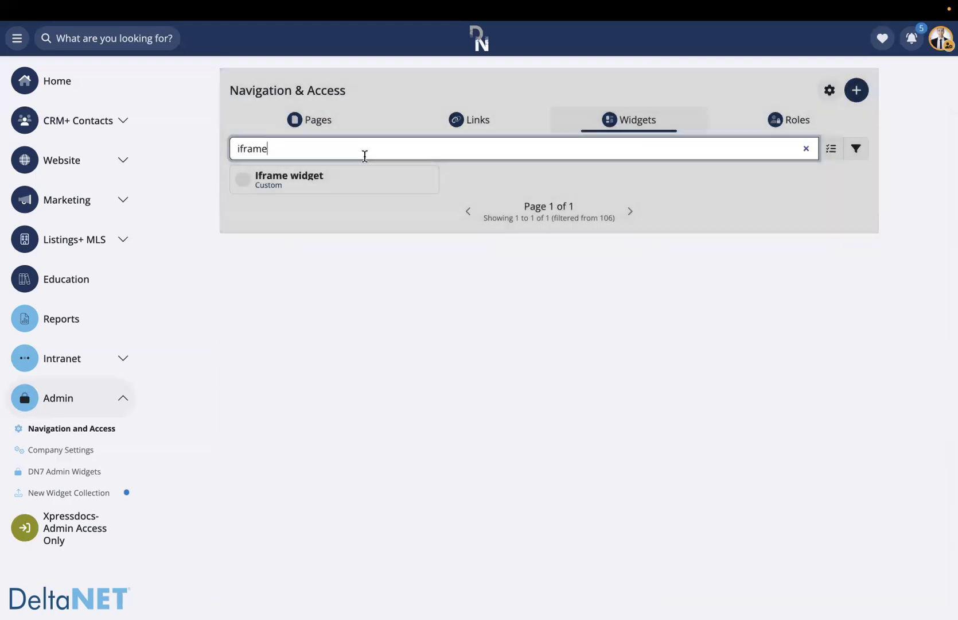
{"action": "left_click", "coordinate": [341, 187]}
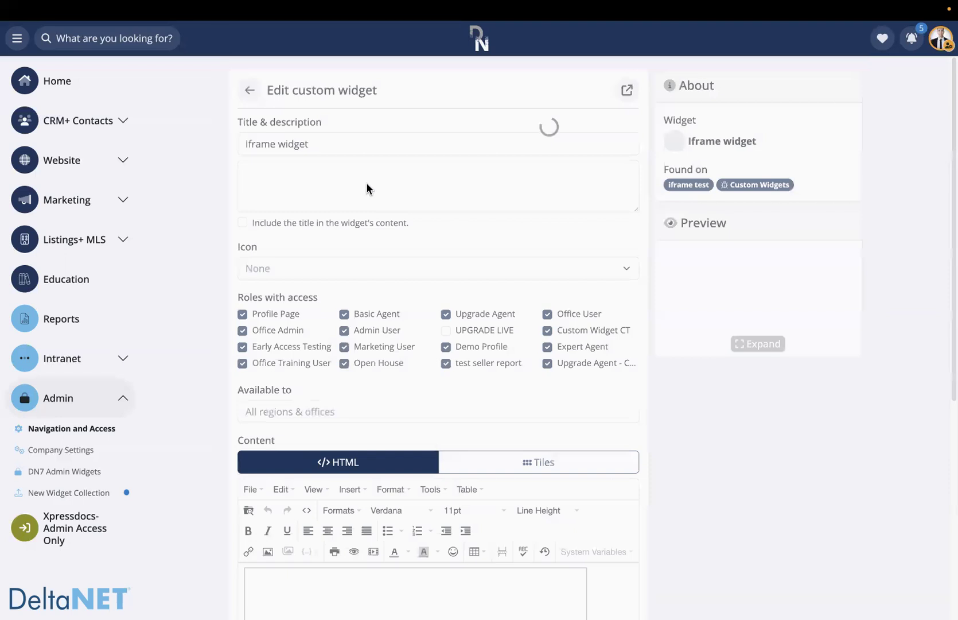
Step: Review the Iframe widget's title, access settings and embedded YouTube video
{"action": "scroll", "coordinate": [457, 447], "scroll_direction": "down", "scroll_amount": 3}
{"action": "scroll", "coordinate": [437, 413], "scroll_direction": "down", "scroll_amount": 2}
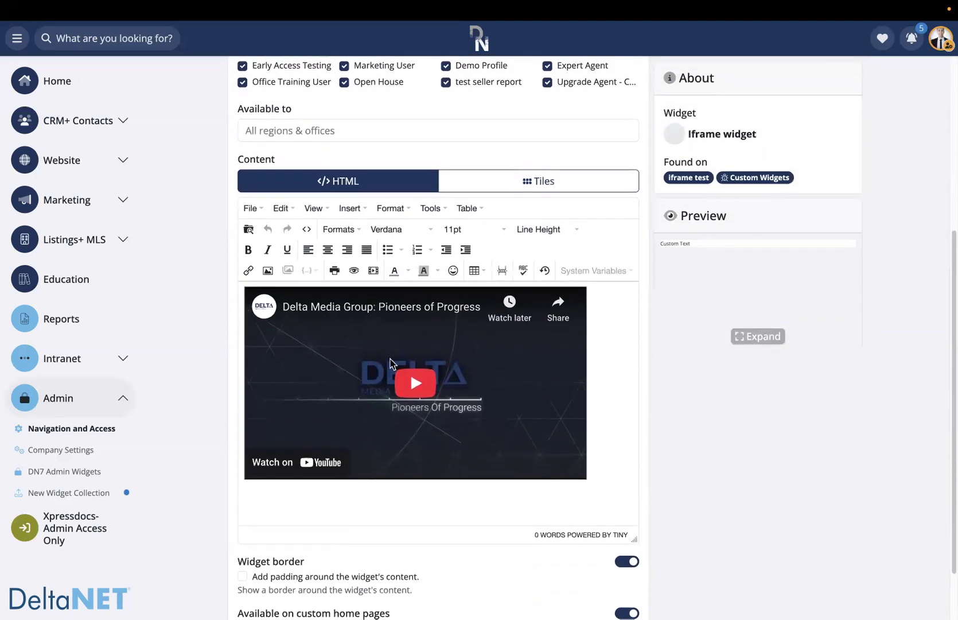
{"action": "left_click", "coordinate": [581, 387]}
{"action": "left_click", "coordinate": [600, 395]}
{"action": "scroll", "coordinate": [290, 247], "scroll_direction": "up", "scroll_amount": 5}
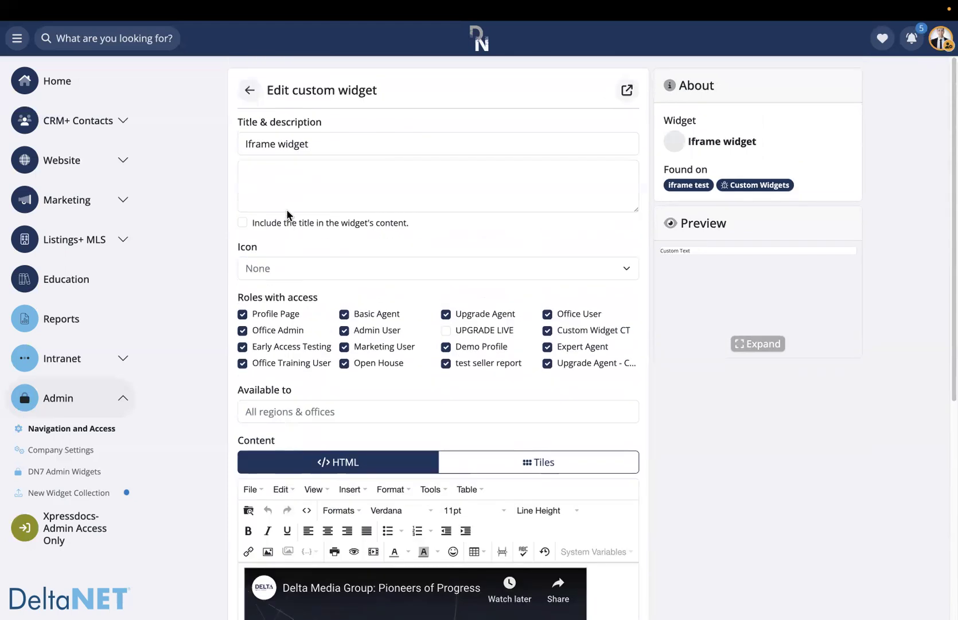
{"action": "left_click", "coordinate": [275, 145]}
{"action": "scroll", "coordinate": [343, 181], "scroll_direction": "down", "scroll_amount": 5}
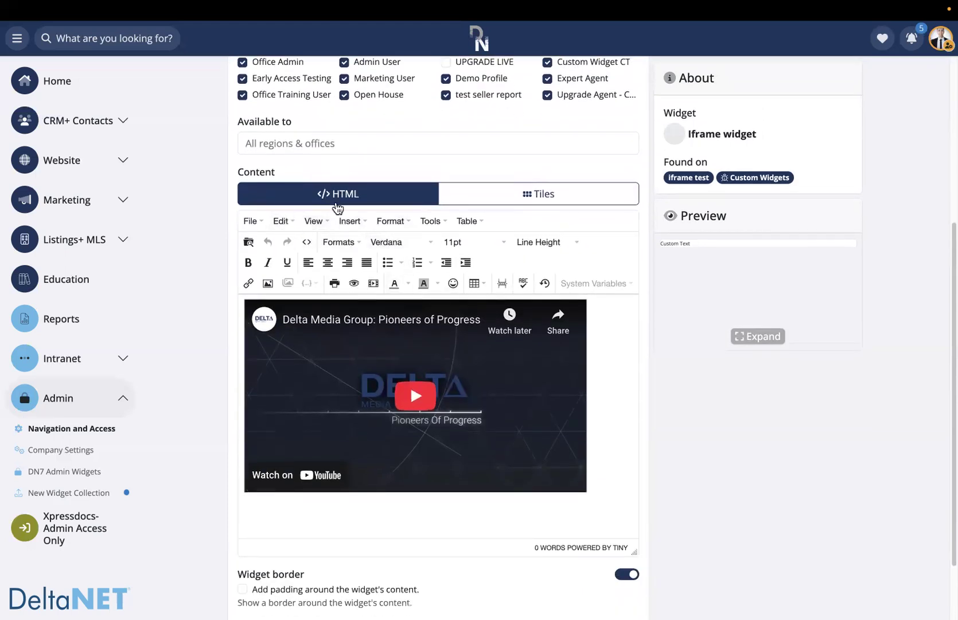
Step: Examine the YouTube iframe embed code in the widget's HTML source and close it unchanged
{"action": "left_click", "coordinate": [308, 243]}
{"action": "left_click_drag", "start_coordinate": [260, 159], "coordinate": [483, 193]}
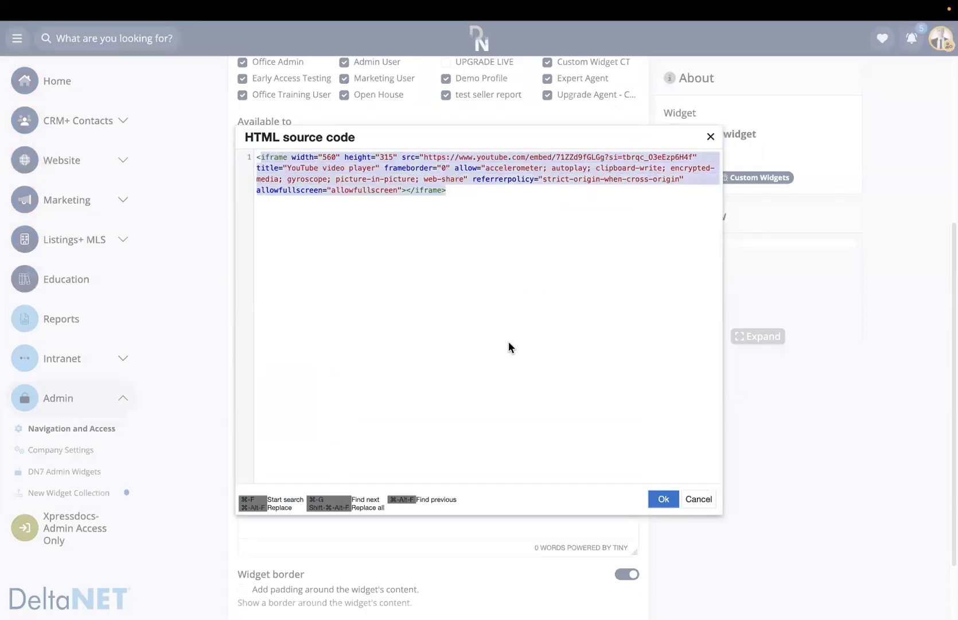
{"action": "left_click", "coordinate": [527, 285]}
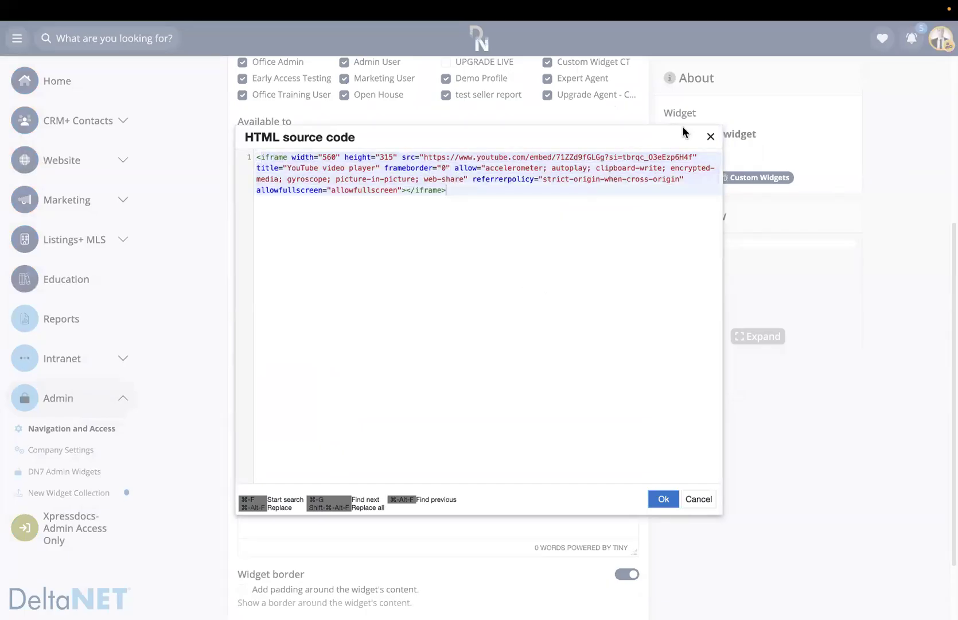
{"action": "left_click", "coordinate": [711, 139]}
Step: Turn off the border around the Iframe widget's content and point out its availability setting for custom home pages
{"action": "scroll", "coordinate": [454, 402], "scroll_direction": "down", "scroll_amount": 2}
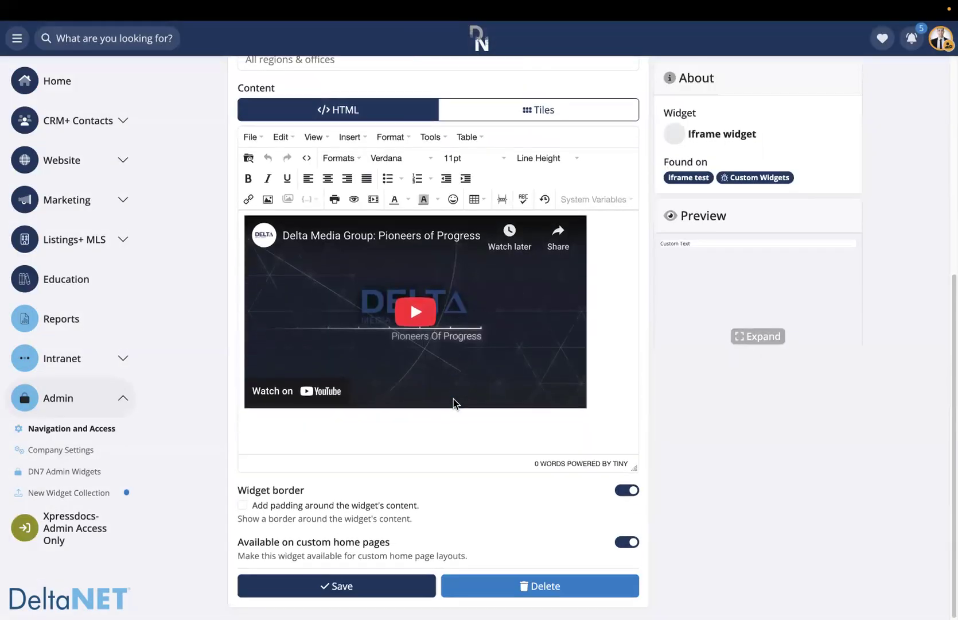
{"action": "left_click", "coordinate": [629, 490]}
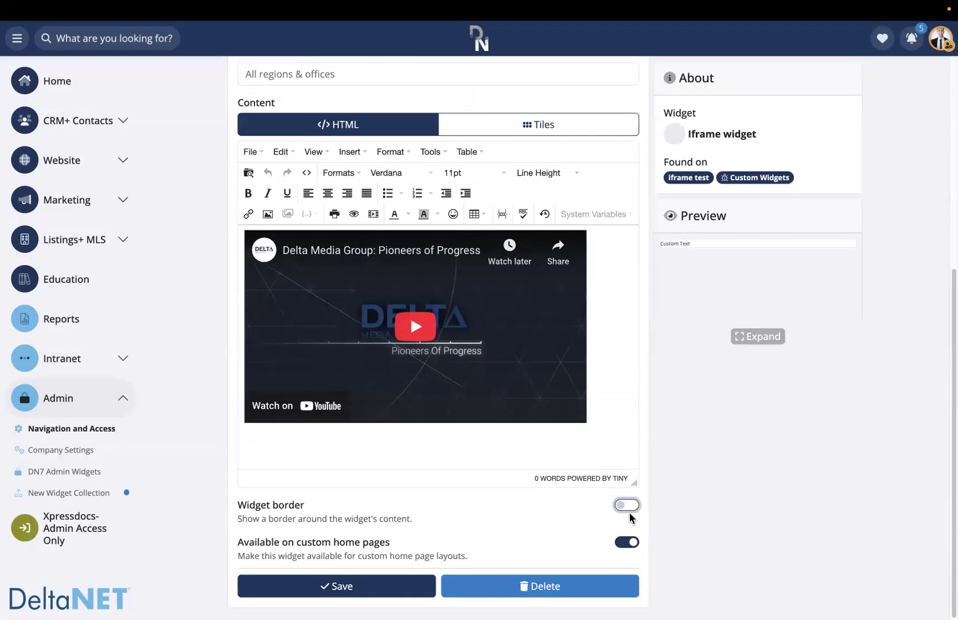
{"action": "left_click", "coordinate": [622, 505]}
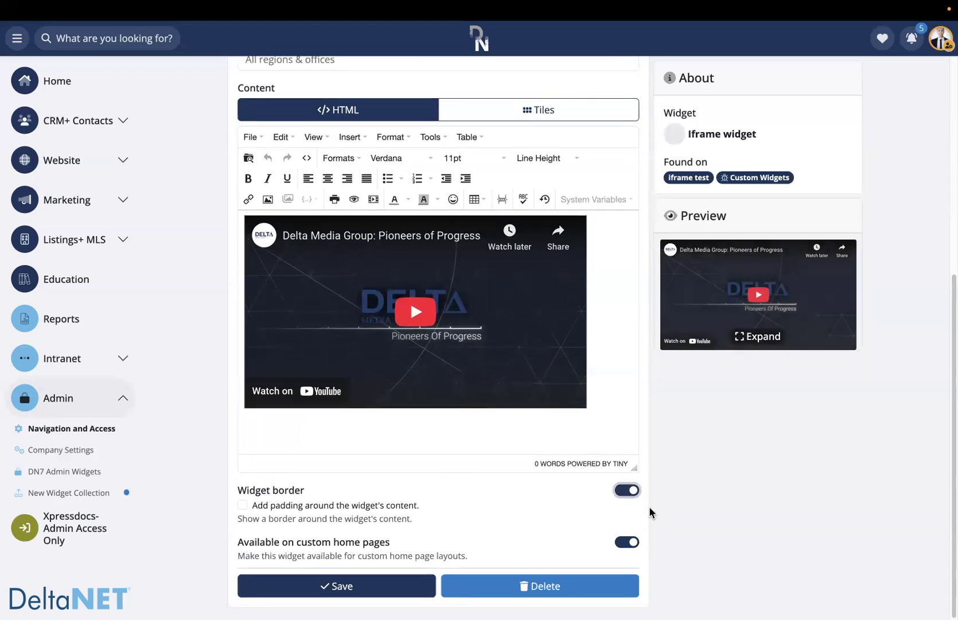
{"action": "left_click", "coordinate": [626, 490]}
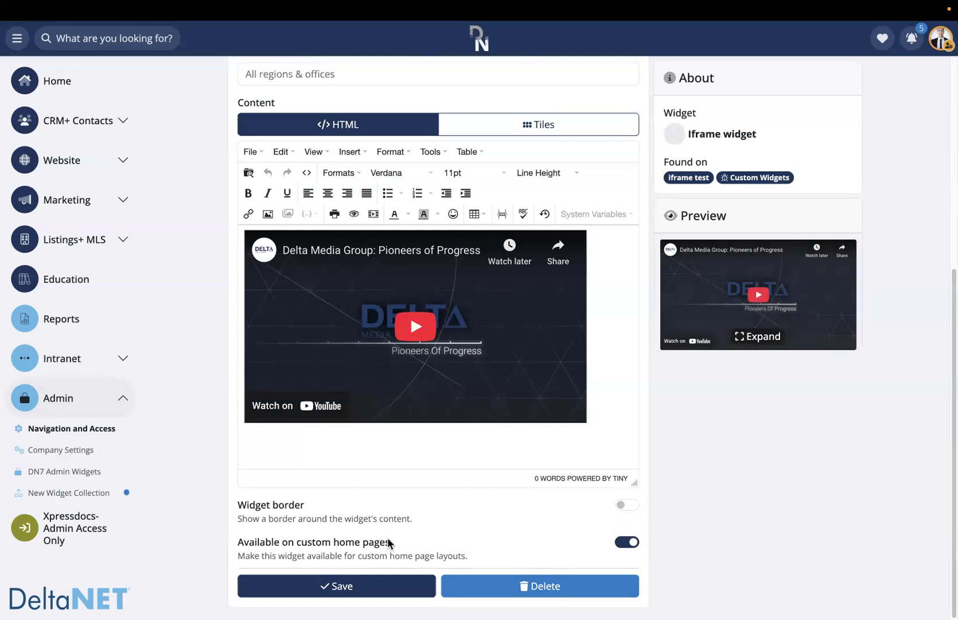
{"action": "left_click_drag", "start_coordinate": [237, 542], "coordinate": [394, 544]}
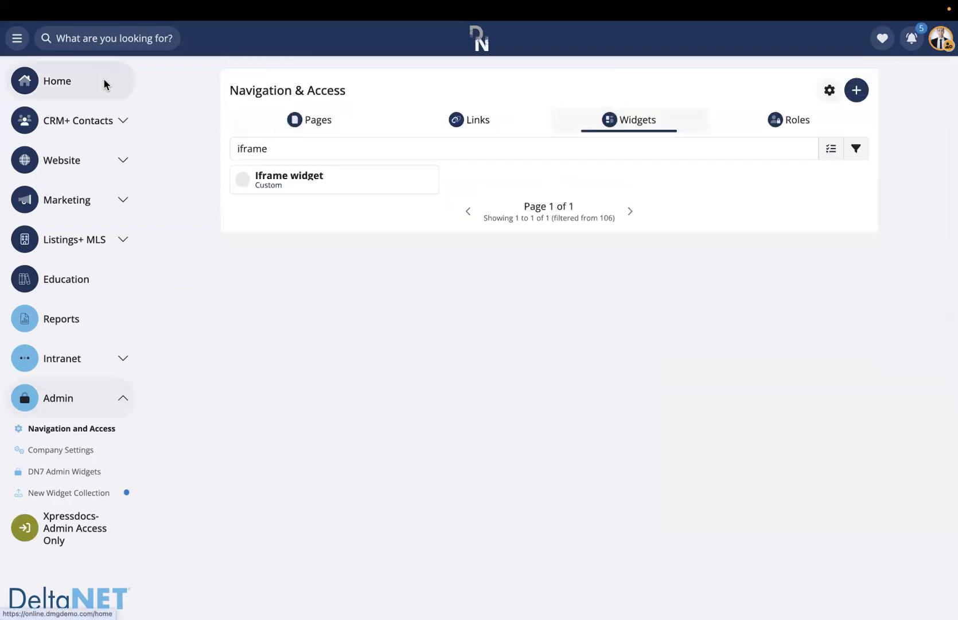
Step: Go to the home page and open its layout for editing
{"action": "left_click", "coordinate": [123, 92]}
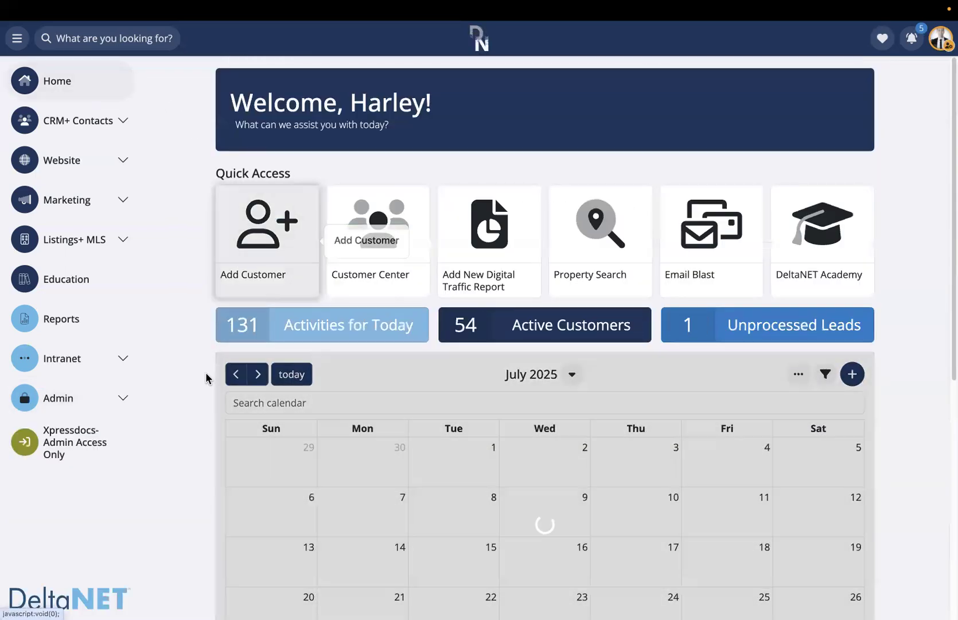
{"action": "scroll", "coordinate": [208, 377], "scroll_direction": "down", "scroll_amount": 7}
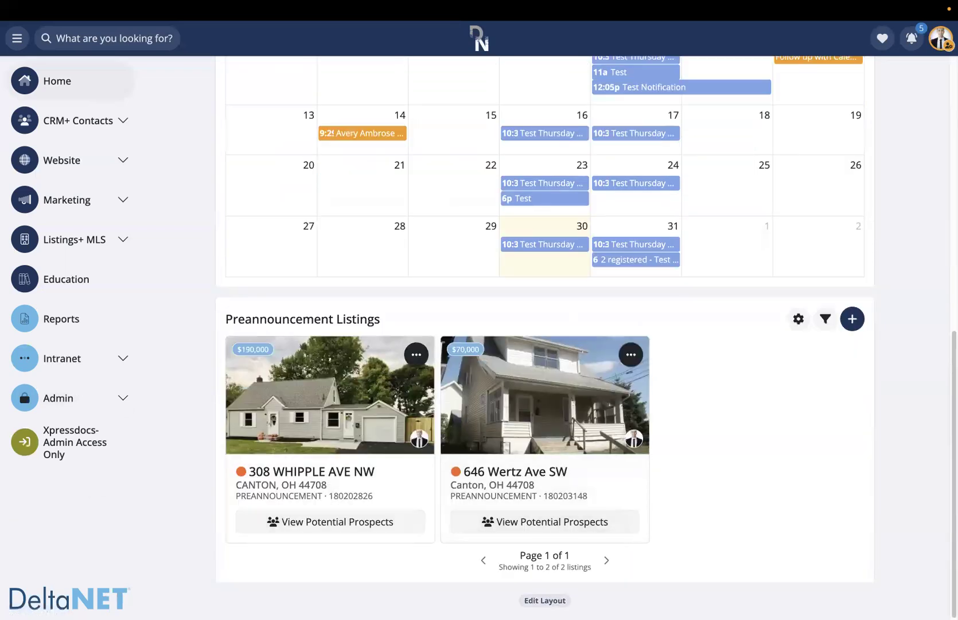
{"action": "left_click", "coordinate": [545, 601]}
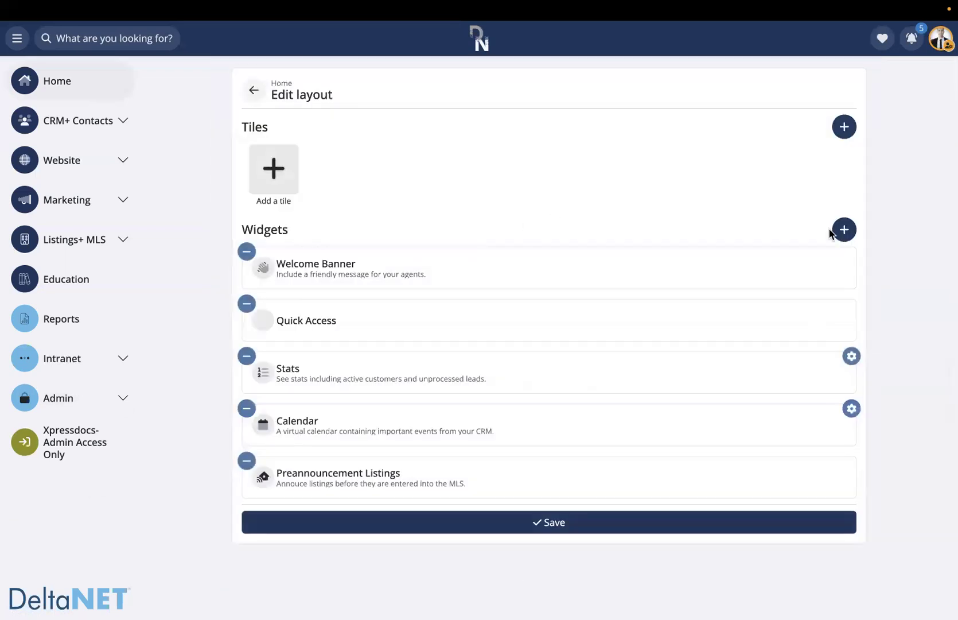
Step: Check the options for adding a widget to the home page, then leave the layout without changes
{"action": "left_click", "coordinate": [845, 230]}
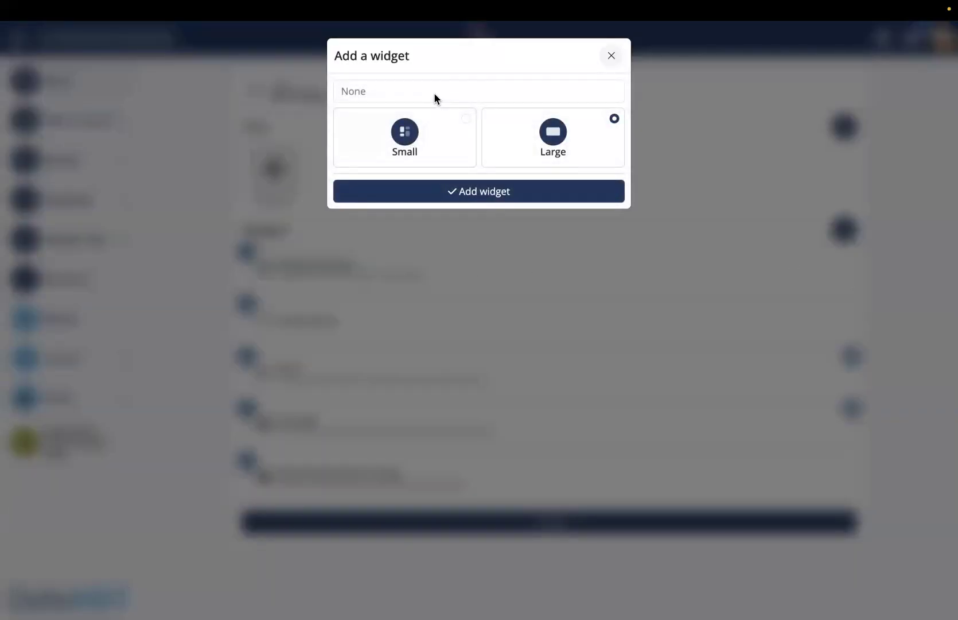
{"action": "left_click", "coordinate": [611, 55]}
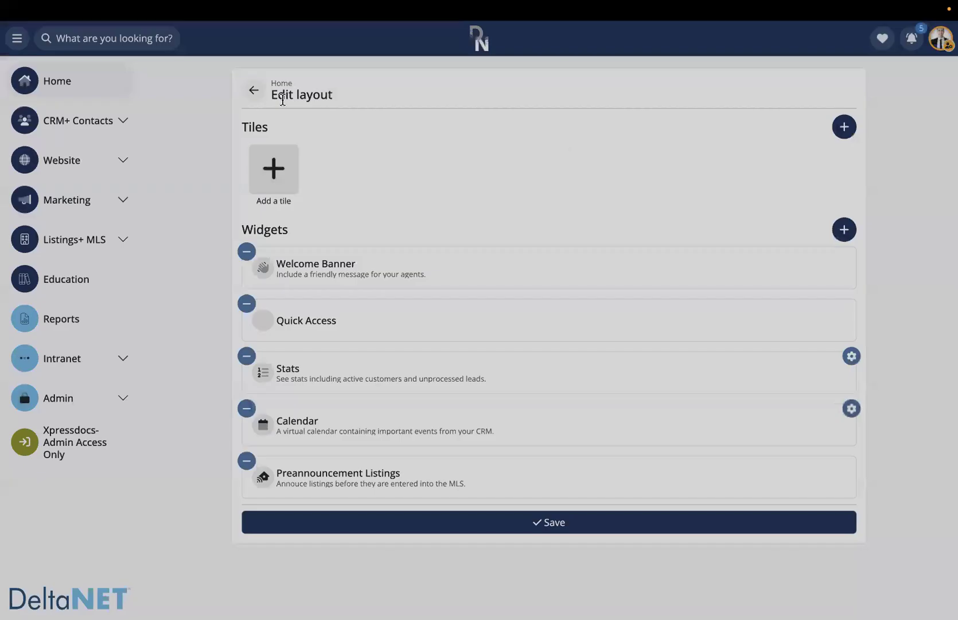
{"action": "left_click", "coordinate": [253, 92]}
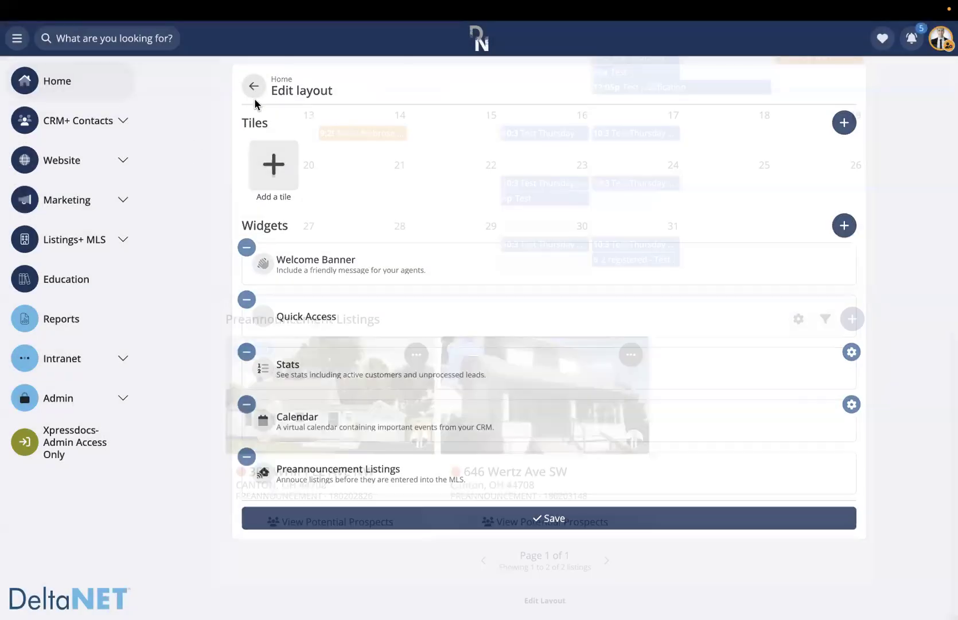